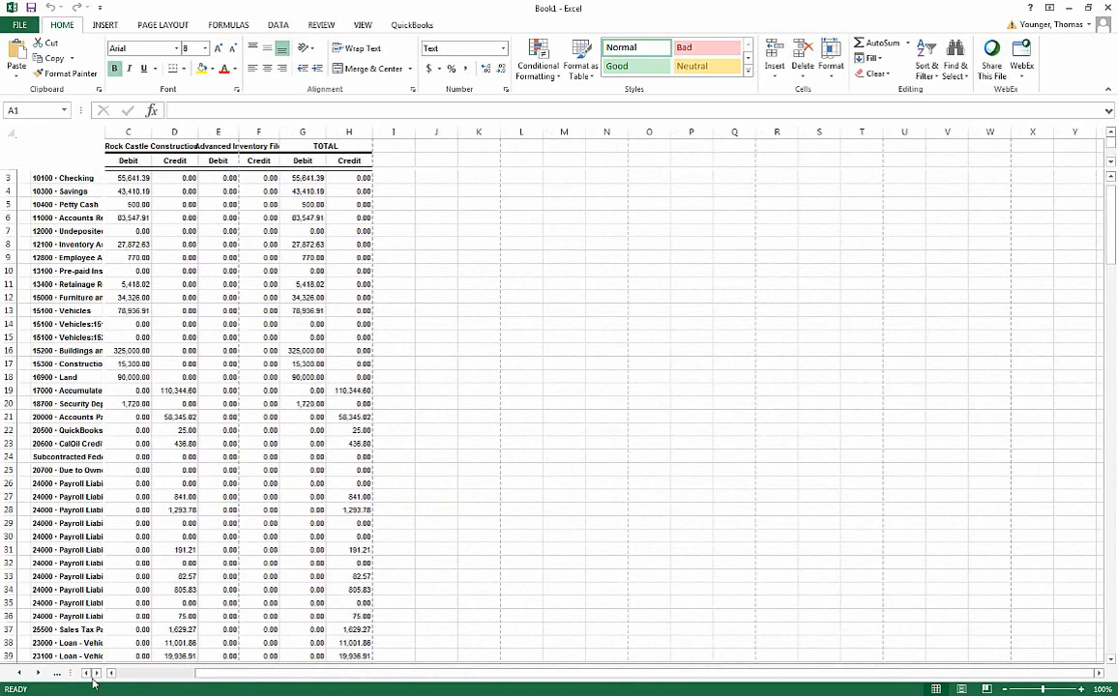
- Look through the combined company report worksheets in Book1, including the cash flow statement and the profit and loss by class
{"action": "left_click", "coordinate": [58, 673]}
{"action": "left_click", "coordinate": [128, 674]}
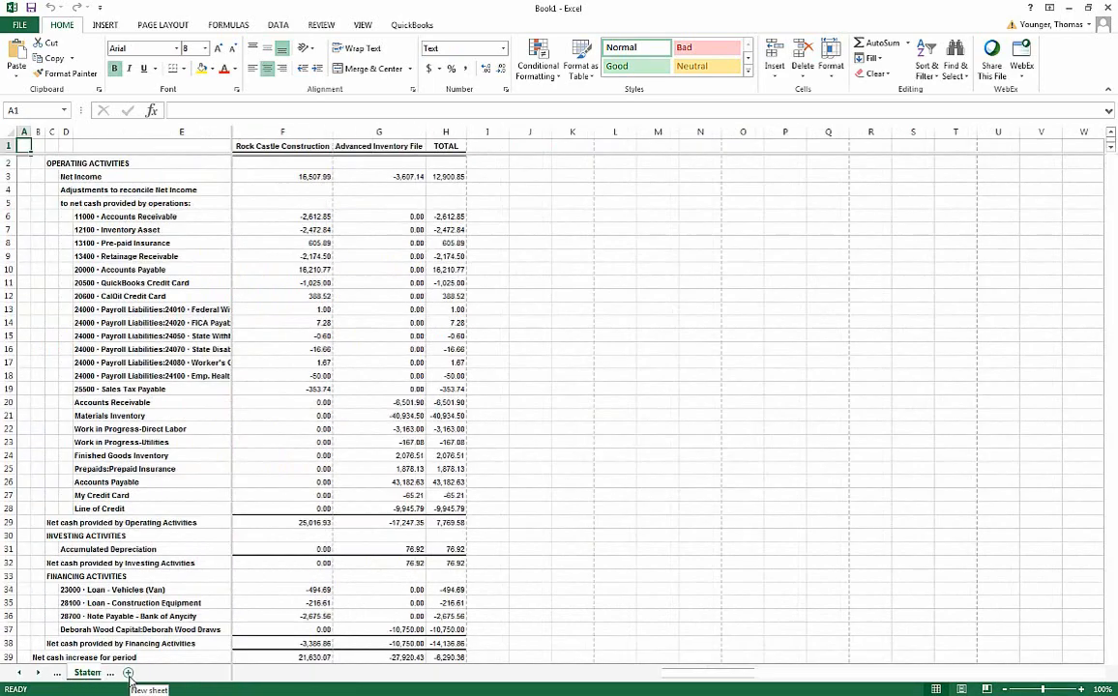
{"action": "left_click", "coordinate": [312, 673]}
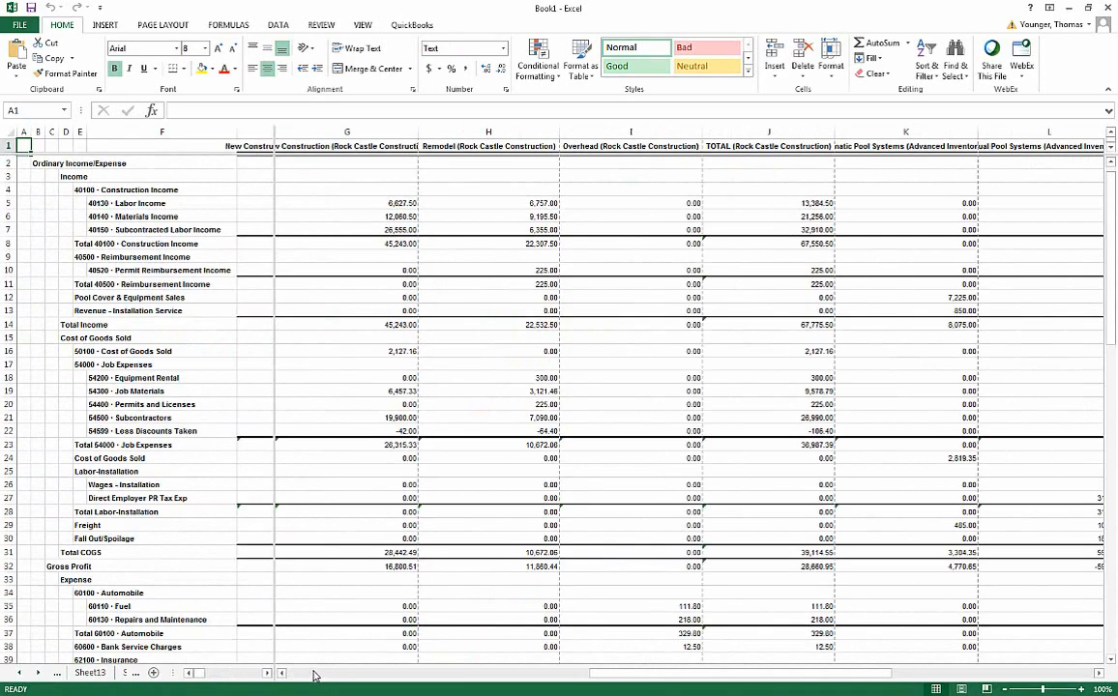
{"action": "left_click", "coordinate": [153, 672]}
{"action": "left_click", "coordinate": [152, 673]}
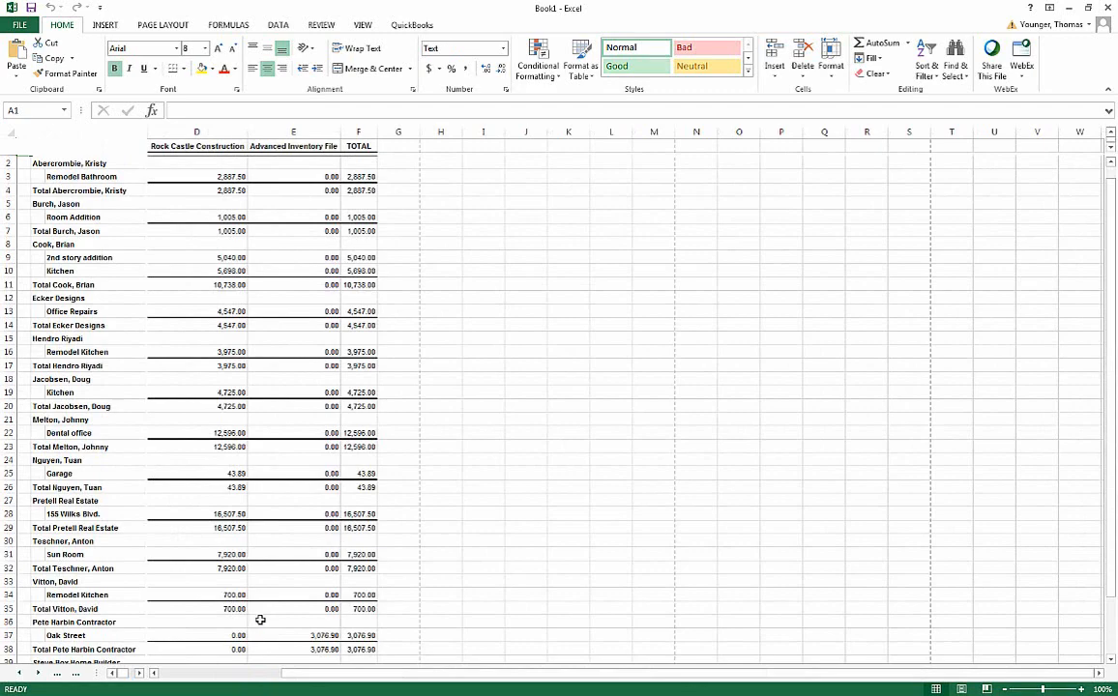
- Close the Book1 workbook without saving, switch to QuickBooks and maximize its Home window
{"action": "left_click", "coordinate": [1109, 10]}
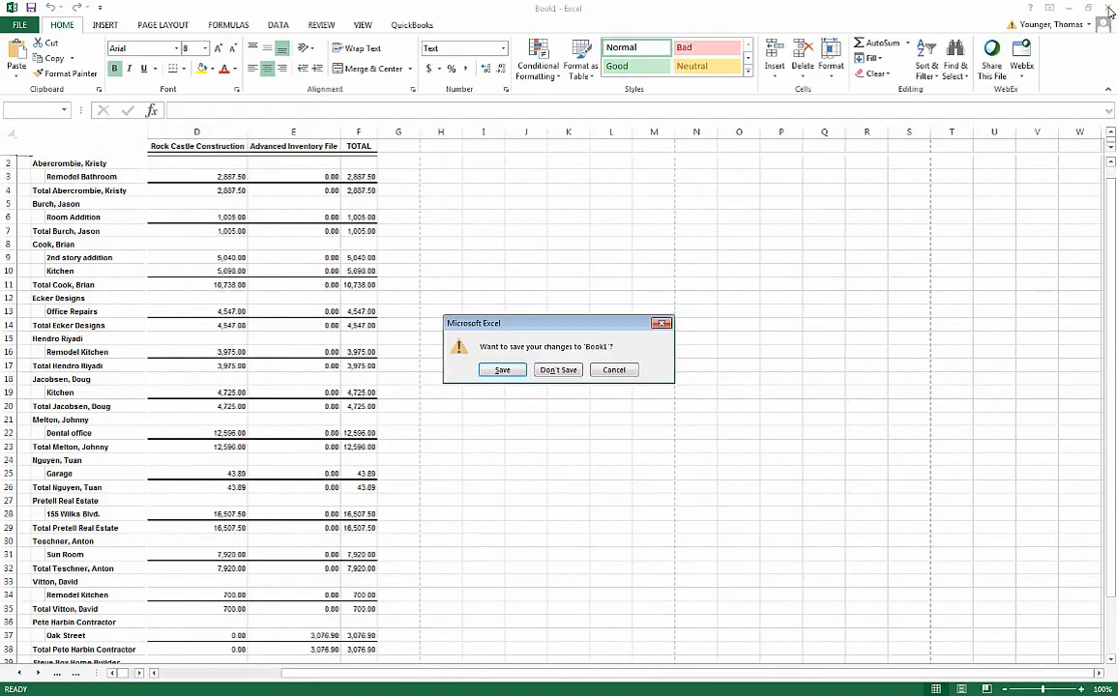
{"action": "left_click", "coordinate": [559, 372]}
{"action": "left_click", "coordinate": [21, 49]}
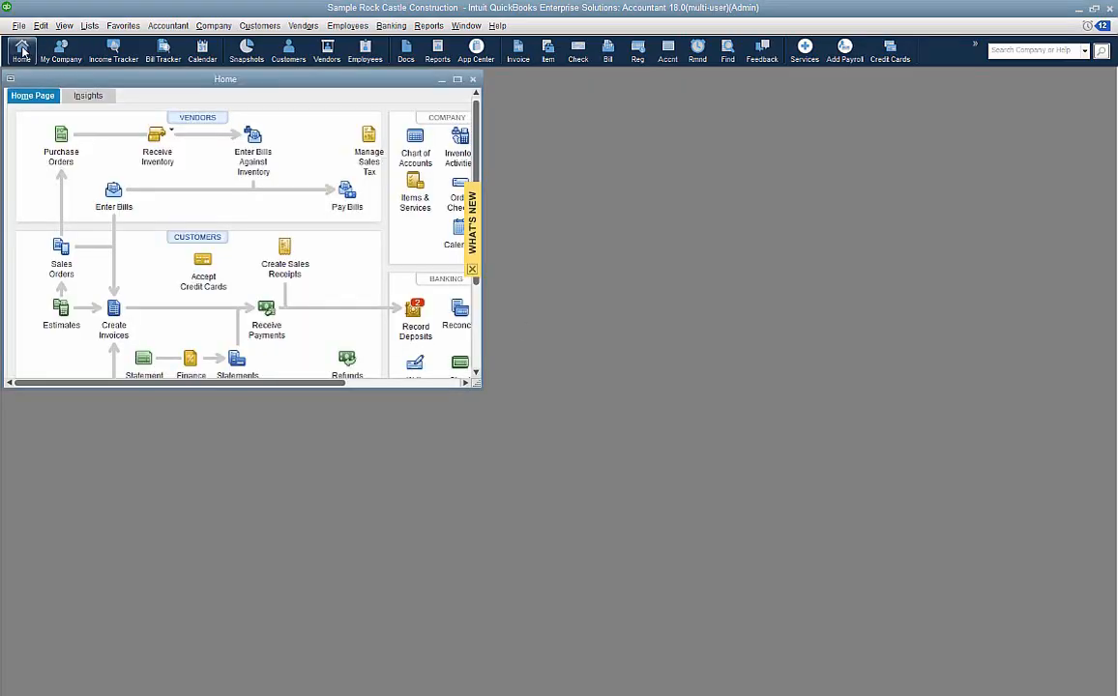
{"action": "left_click", "coordinate": [461, 82]}
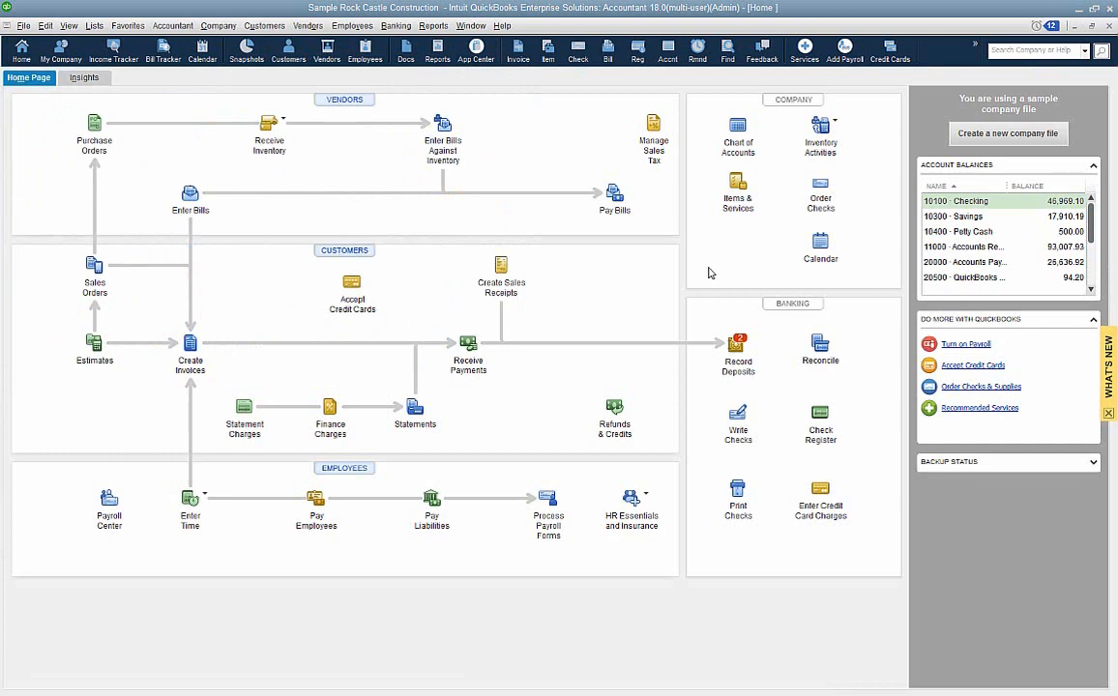
- Launch QuickBooks Desktop Statement Writer, continue past the Adobe Reader setup, decline the update and start designing a new financial report
{"action": "left_click", "coordinate": [434, 25]}
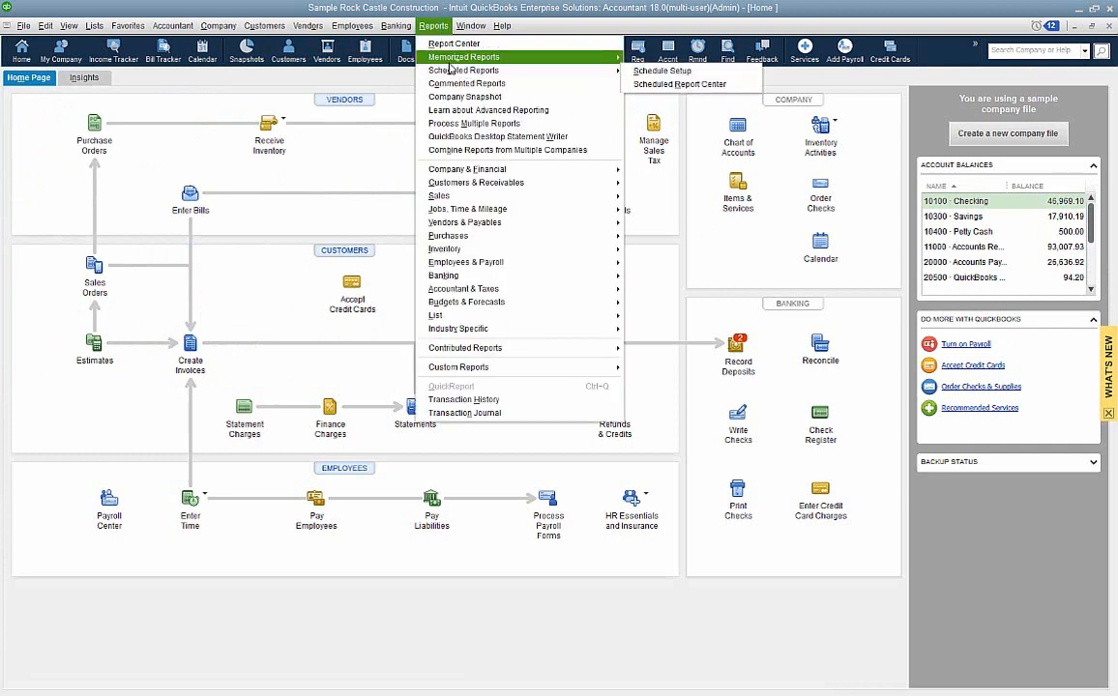
{"action": "left_click", "coordinate": [479, 137]}
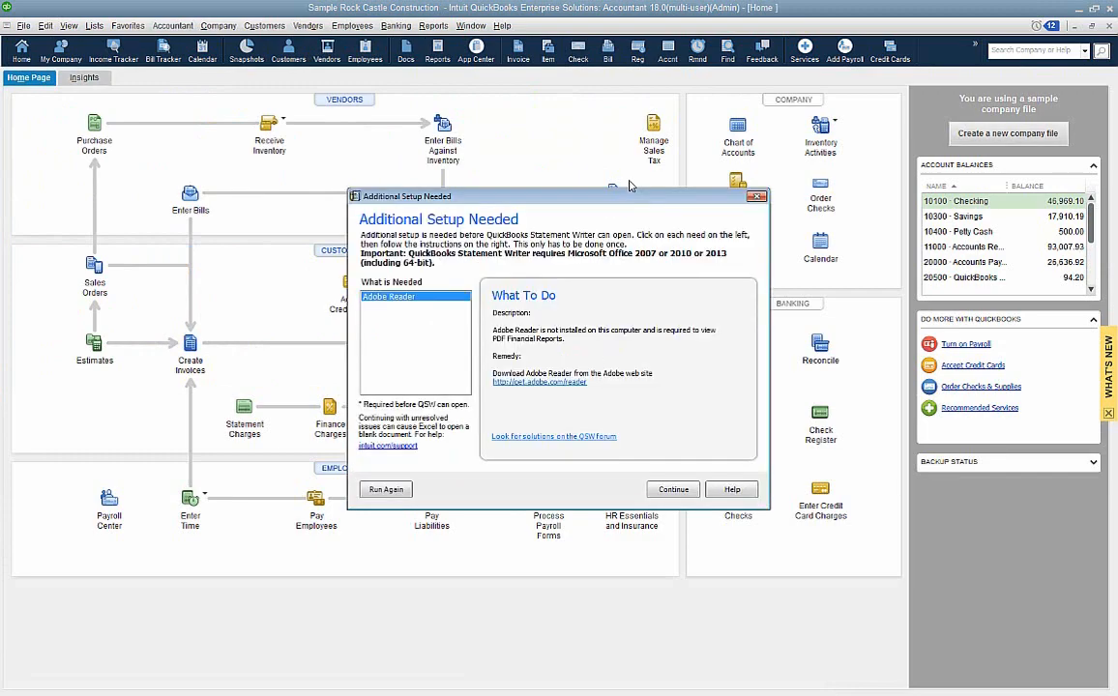
{"action": "left_click", "coordinate": [670, 487]}
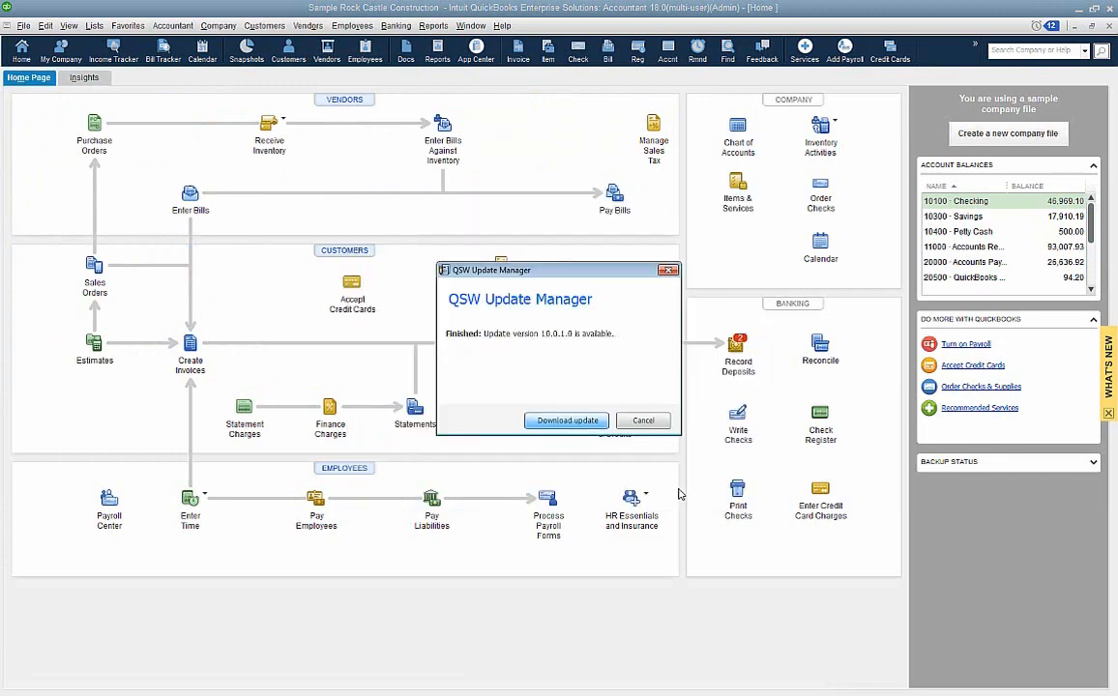
{"action": "left_click", "coordinate": [644, 421]}
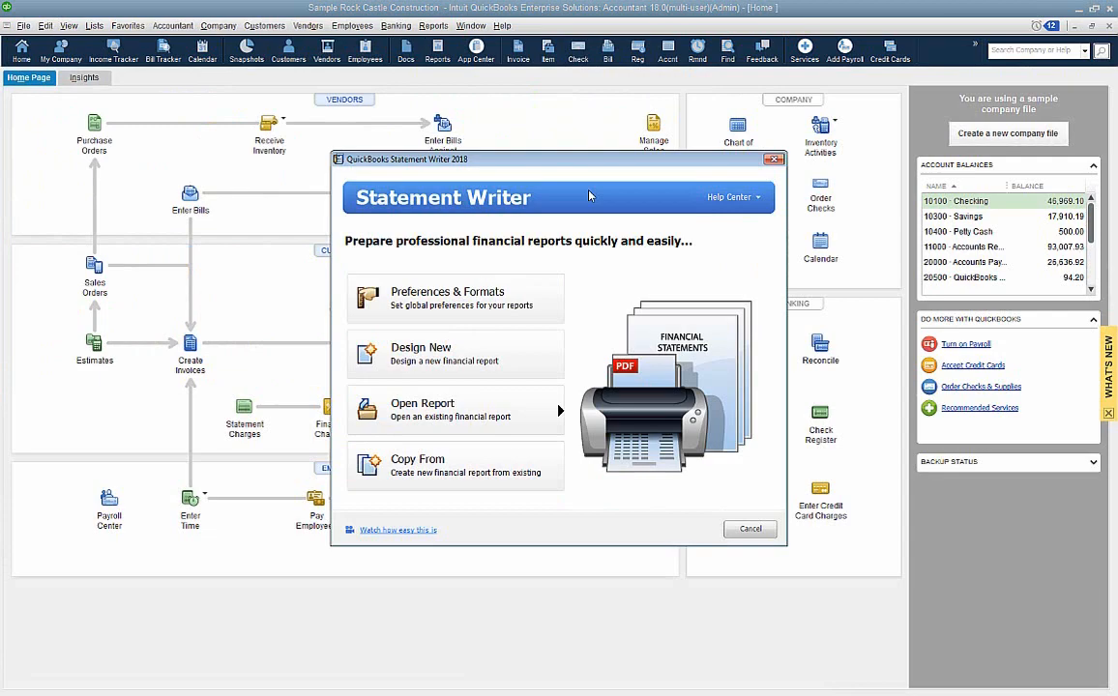
{"action": "left_click", "coordinate": [506, 371]}
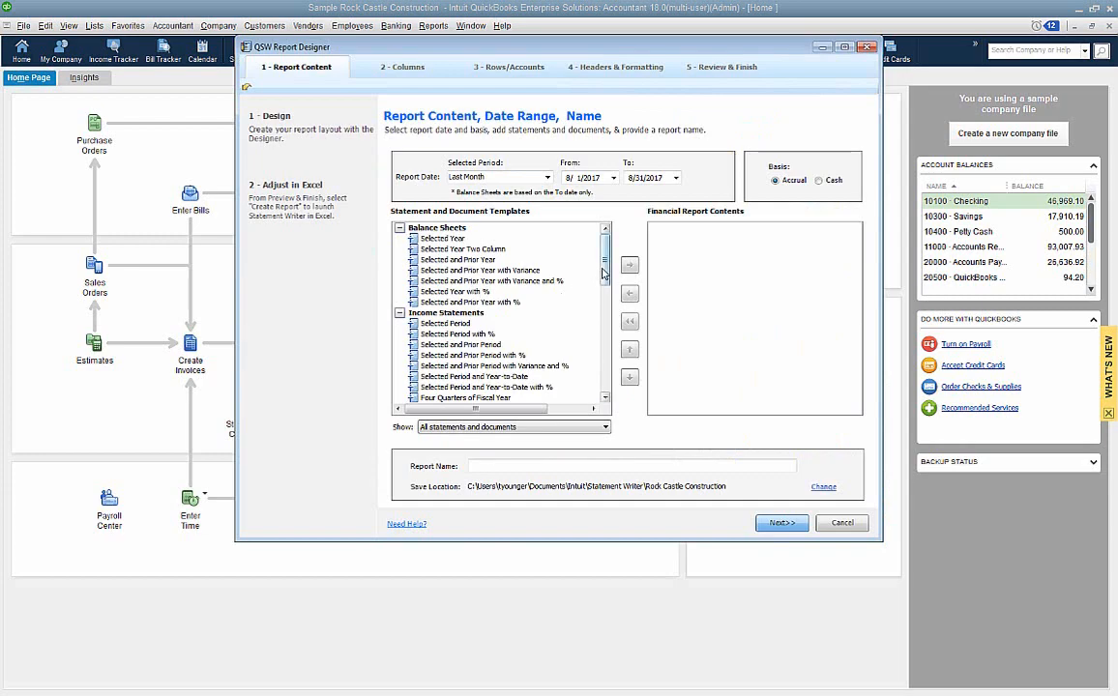
- Review the available statement and document templates in the report designer, then cancel the new report
{"action": "left_click_drag", "start_coordinate": [605, 272], "coordinate": [615, 349]}
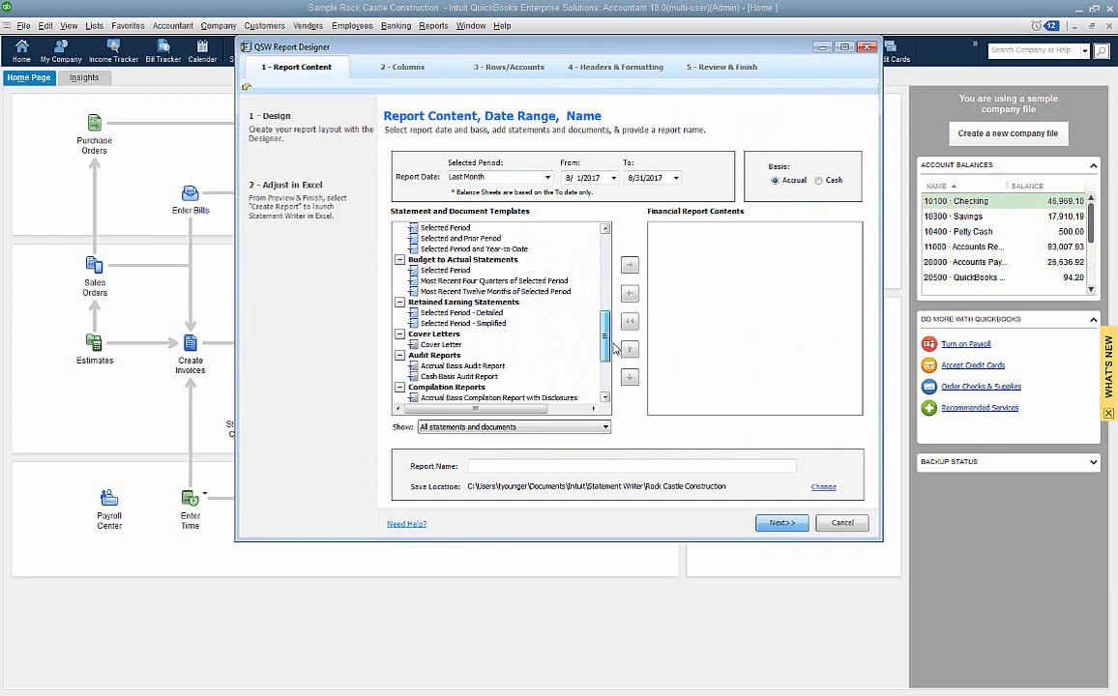
{"action": "scroll", "coordinate": [556, 317], "scroll_direction": "down", "scroll_amount": 1}
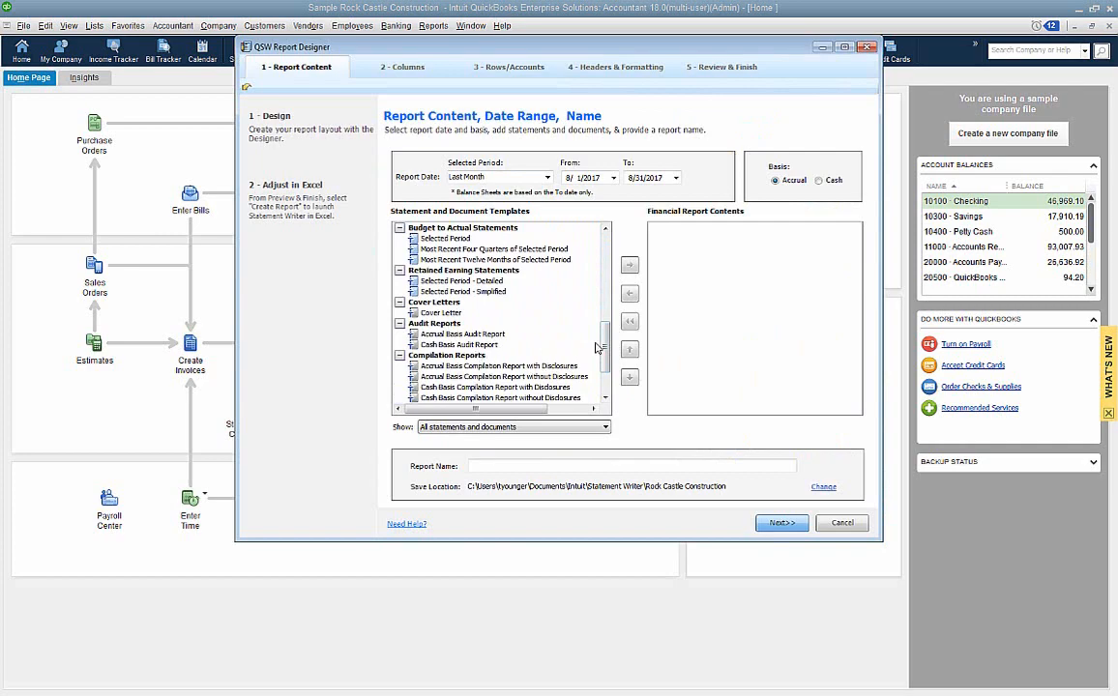
{"action": "scroll", "coordinate": [553, 329], "scroll_direction": "down", "scroll_amount": 2}
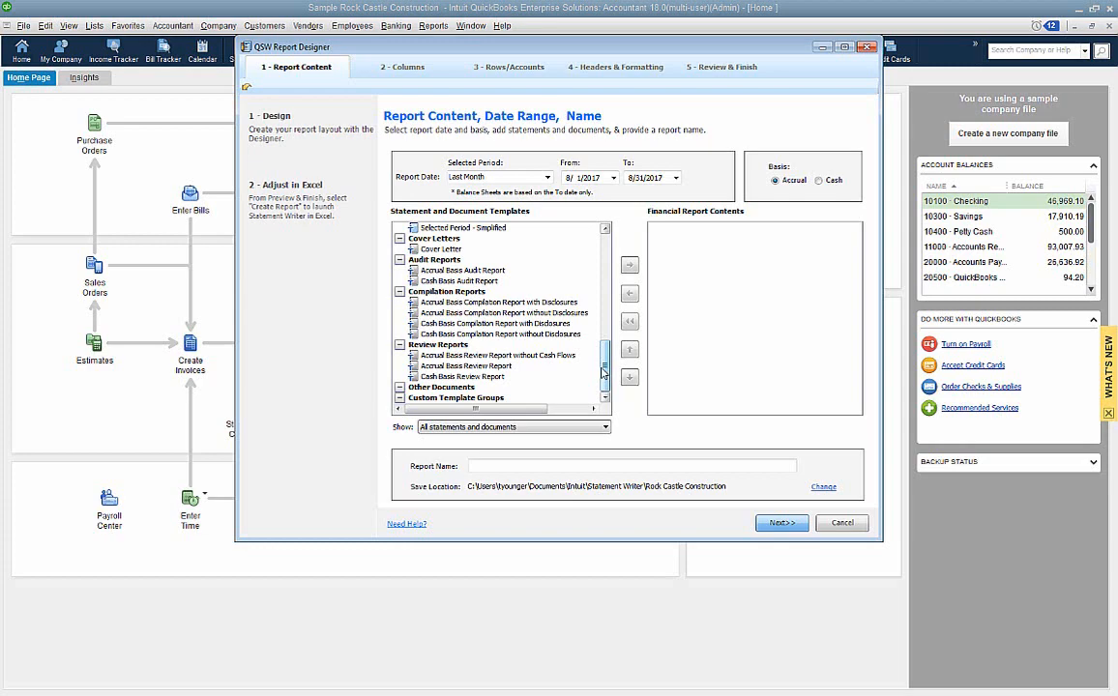
{"action": "left_click", "coordinate": [842, 522]}
{"action": "left_click", "coordinate": [624, 407]}
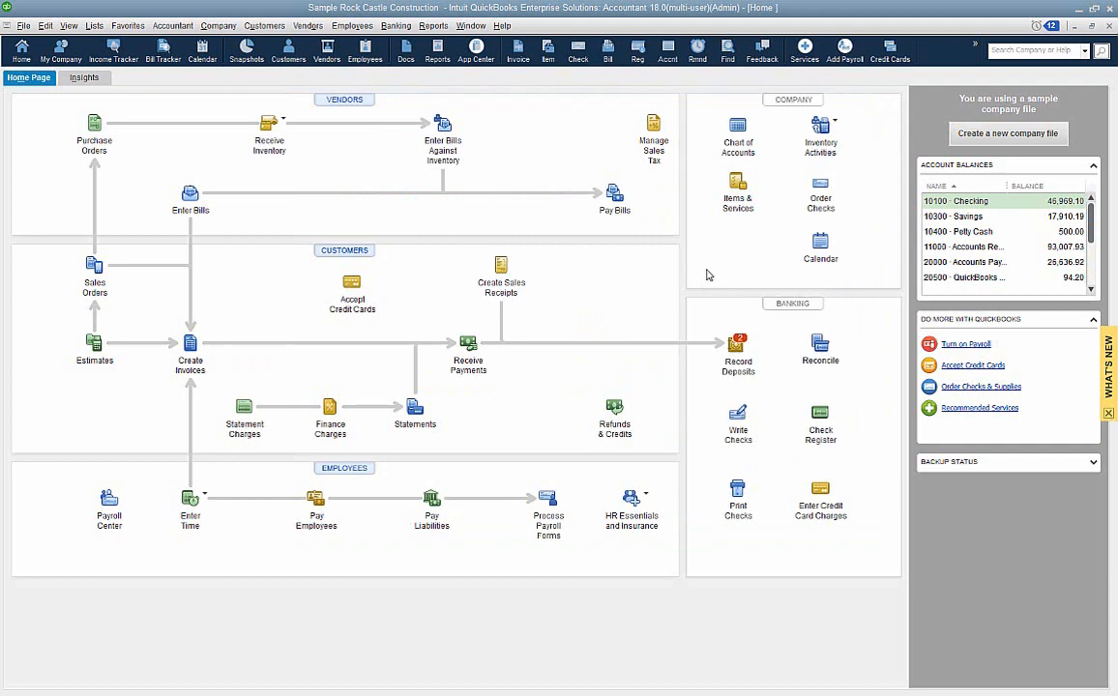
- View the Job WIP Summary report for all transactions, then close it
{"action": "left_click", "coordinate": [433, 25]}
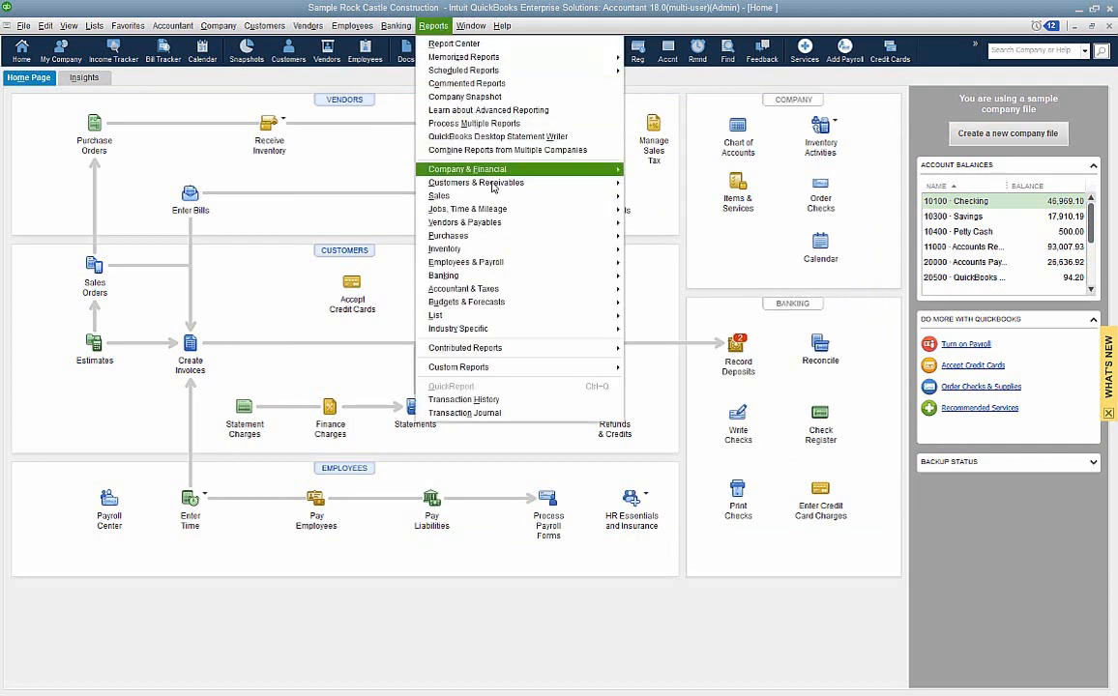
{"action": "mouse_move", "coordinate": [484, 209]}
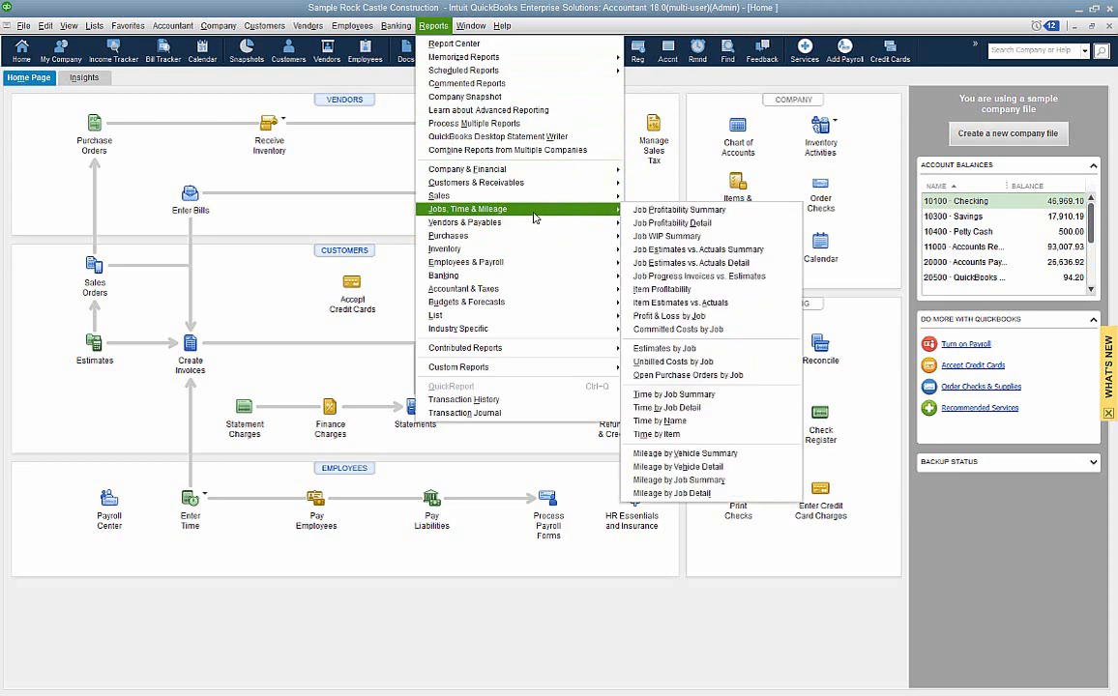
{"action": "left_click", "coordinate": [668, 238]}
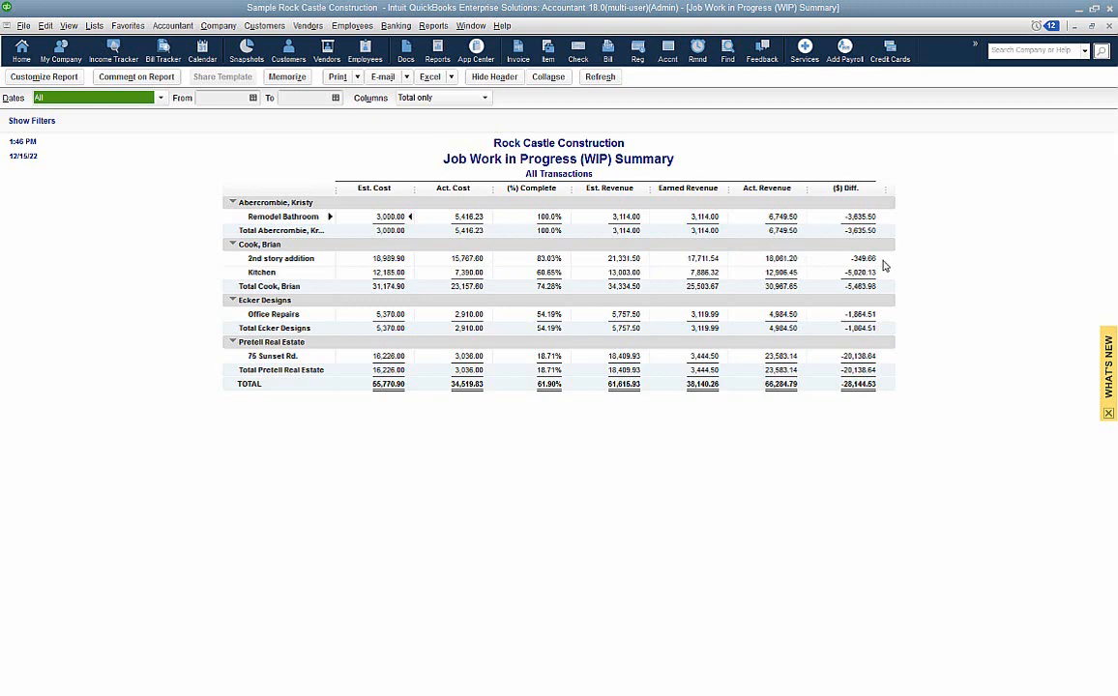
{"action": "left_click", "coordinate": [1109, 26]}
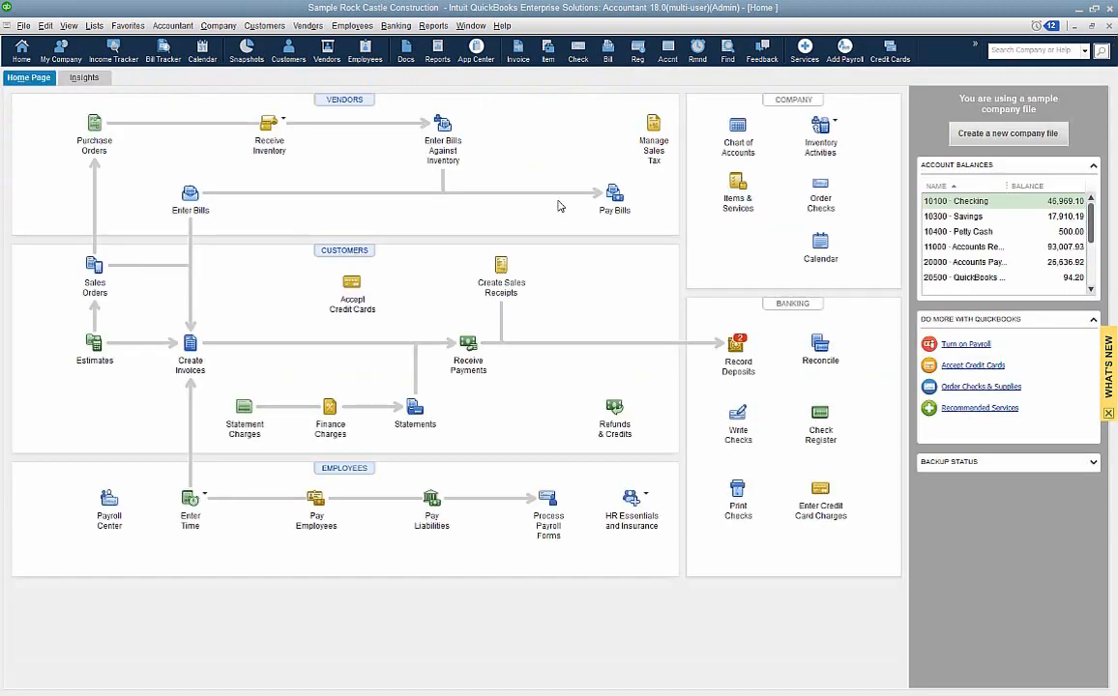
- Review the Committed Costs by Job report across the customer jobs, then close it
{"action": "left_click", "coordinate": [433, 25]}
{"action": "mouse_move", "coordinate": [503, 209]}
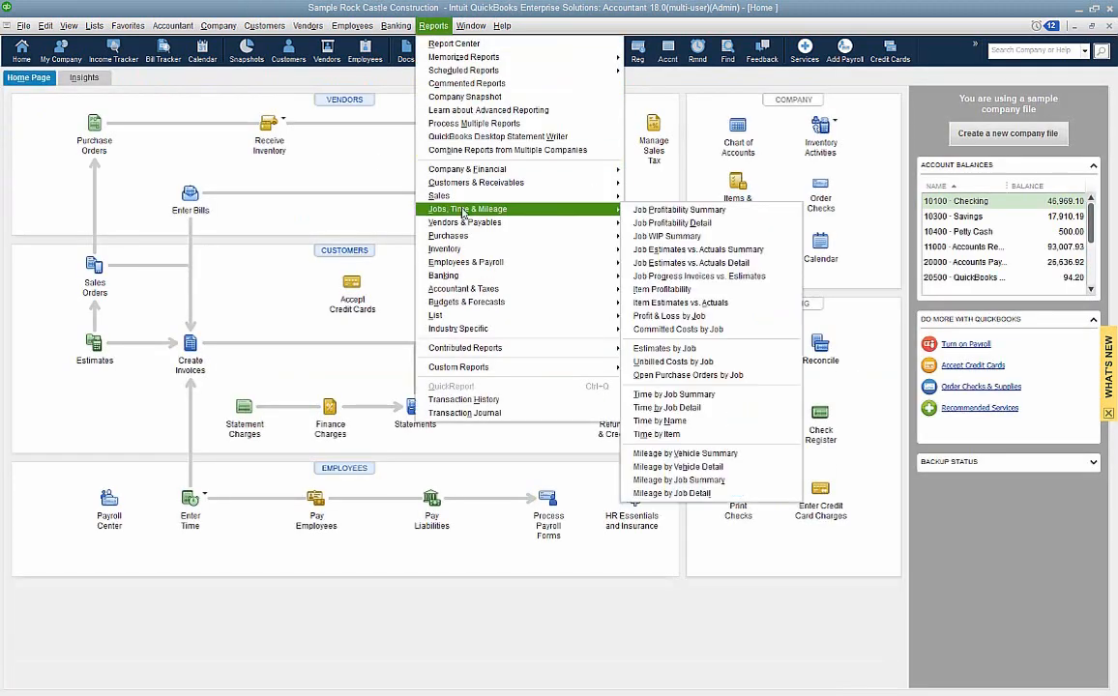
{"action": "left_click", "coordinate": [699, 330]}
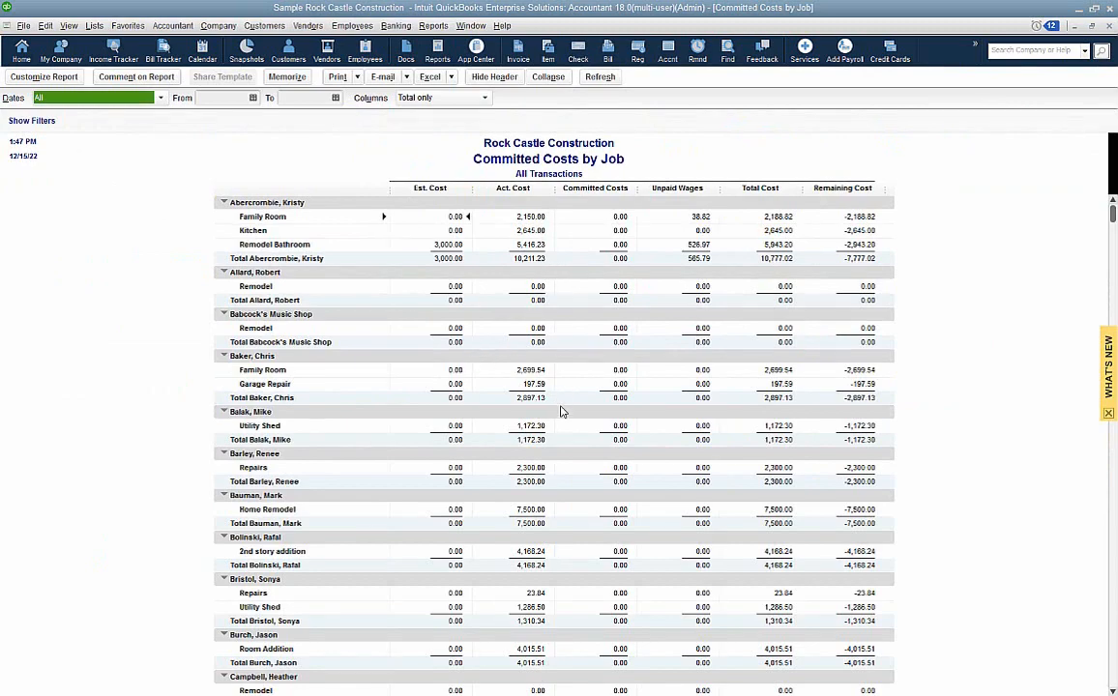
{"action": "scroll", "coordinate": [634, 357], "scroll_direction": "down", "scroll_amount": 2}
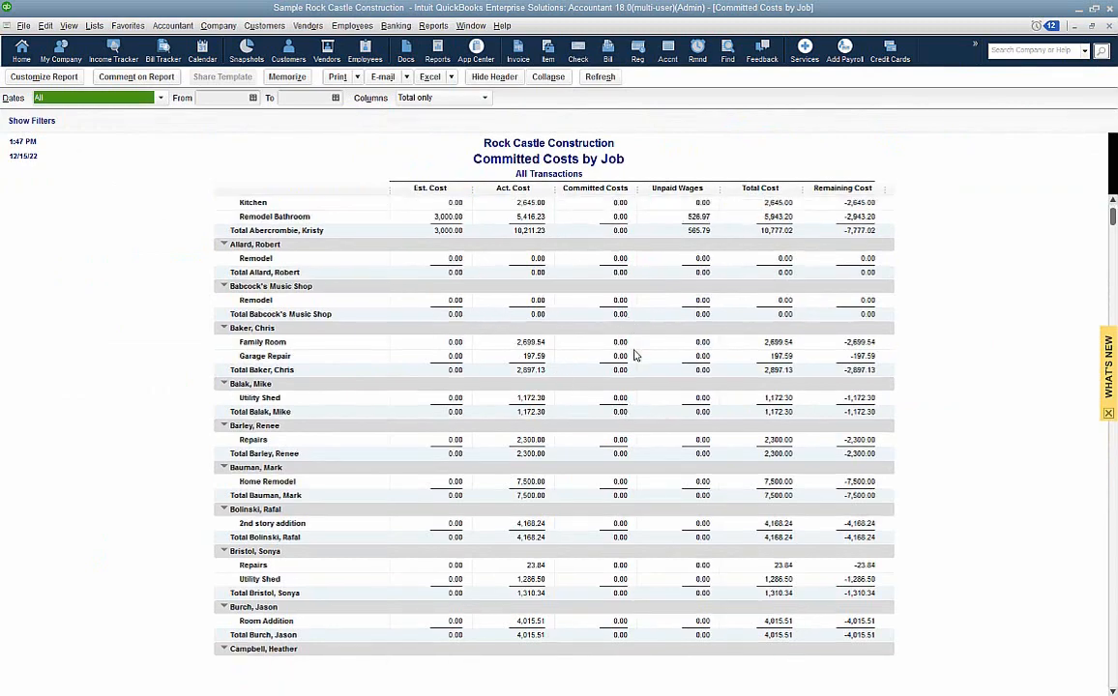
{"action": "scroll", "coordinate": [634, 357], "scroll_direction": "down", "scroll_amount": 6}
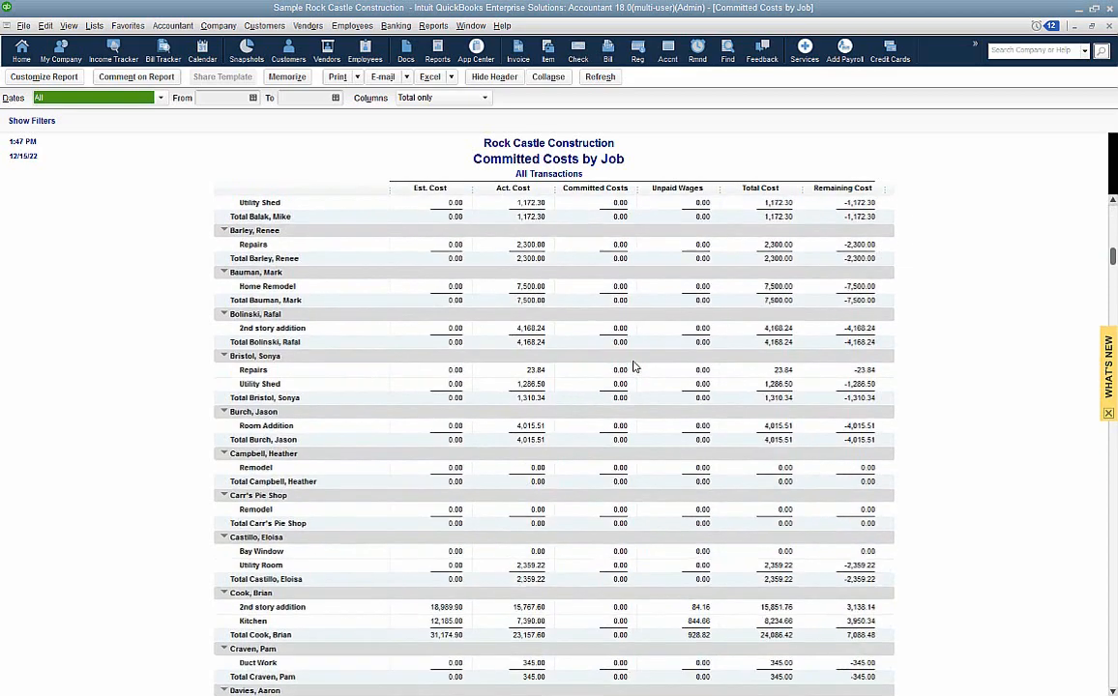
{"action": "scroll", "coordinate": [633, 365], "scroll_direction": "down", "scroll_amount": 11}
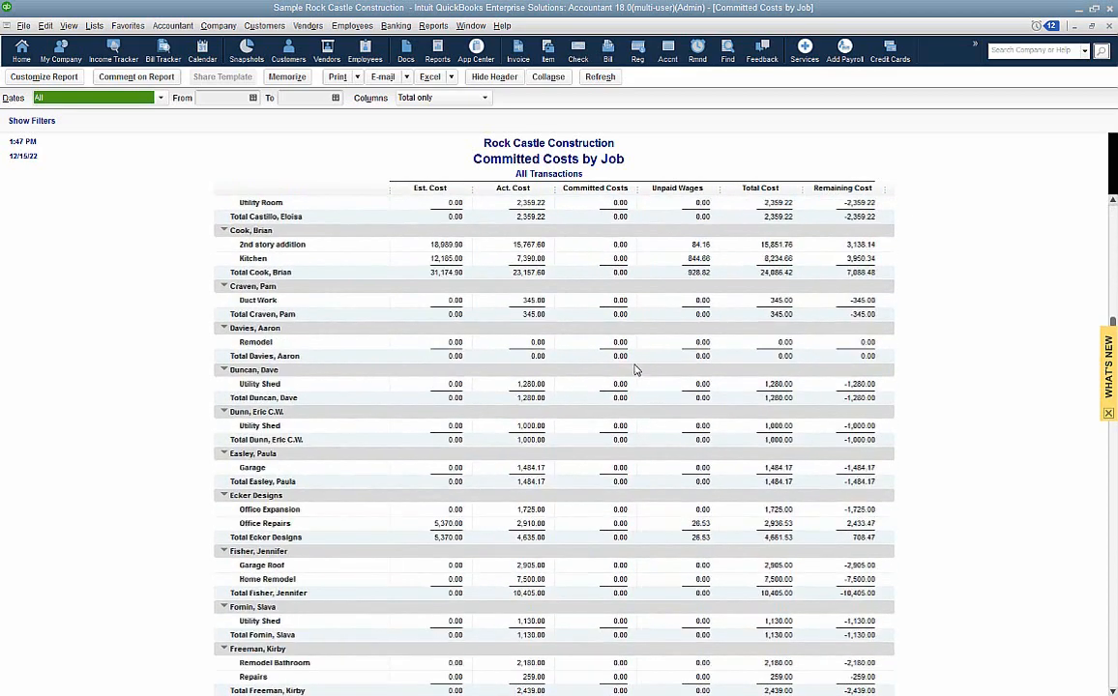
{"action": "scroll", "coordinate": [636, 369], "scroll_direction": "down", "scroll_amount": 5}
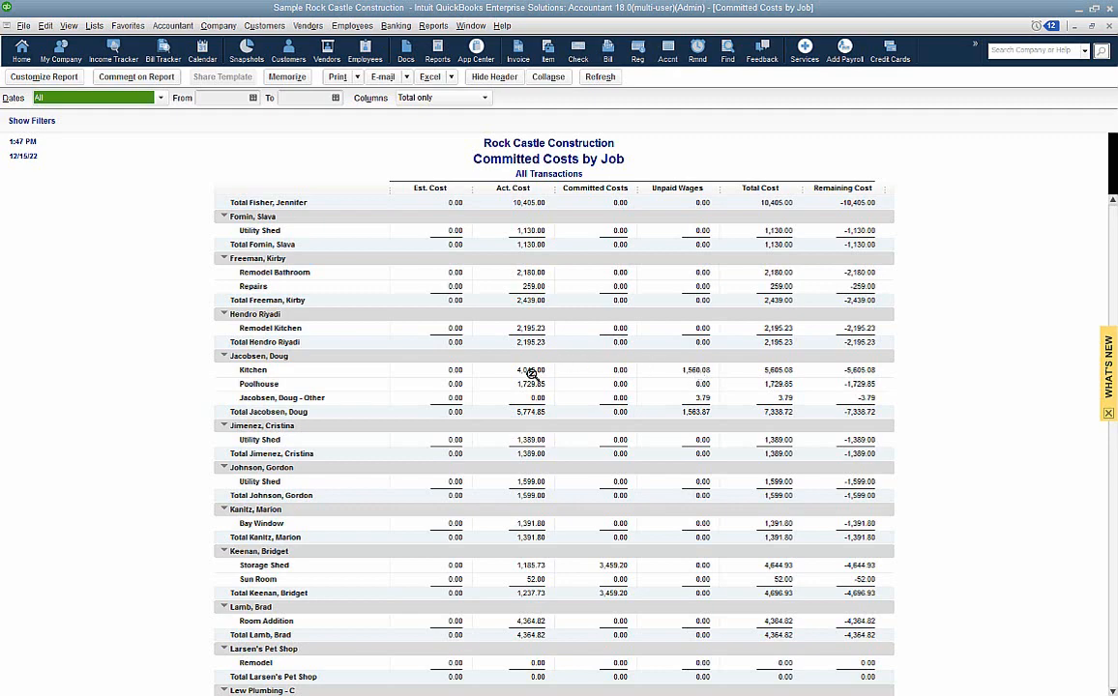
{"action": "left_click", "coordinate": [1108, 26]}
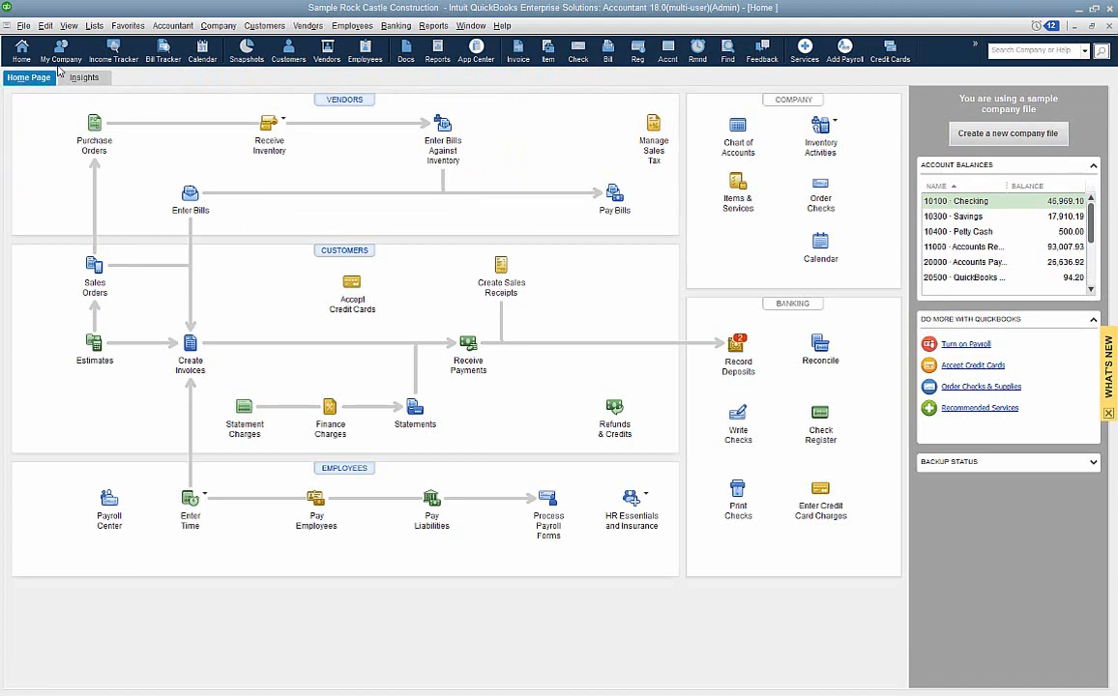
- Open Medical Supply as a second company file, declining external accountant and new user setup, and maximize its Home window
{"action": "left_click", "coordinate": [23, 26]}
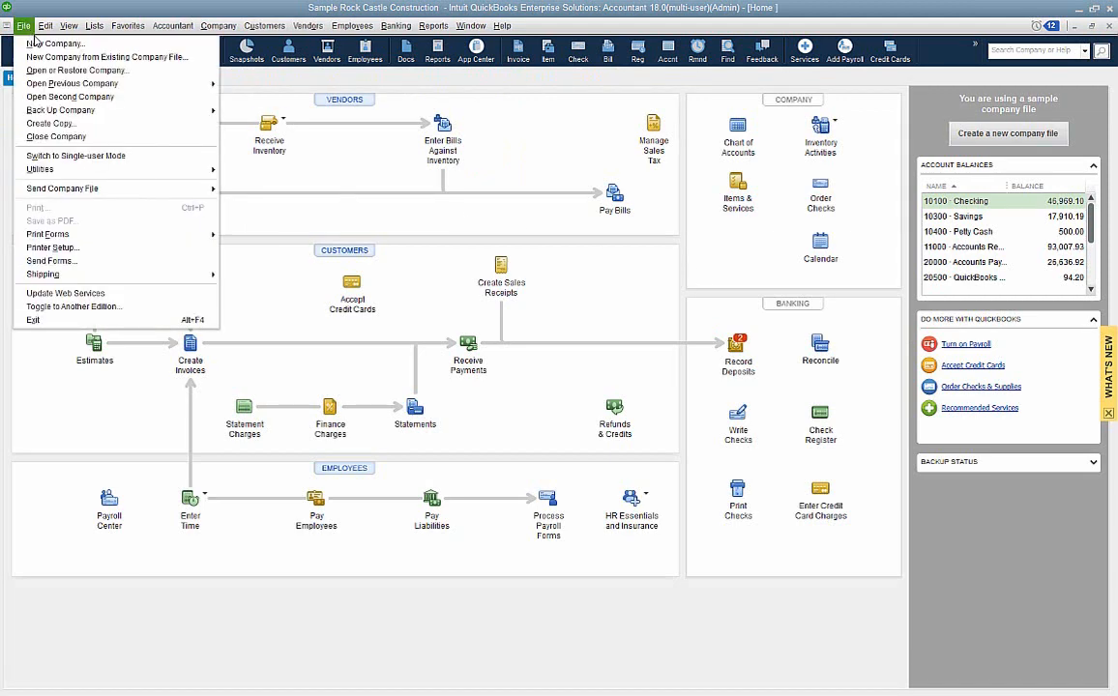
{"action": "mouse_move", "coordinate": [56, 86]}
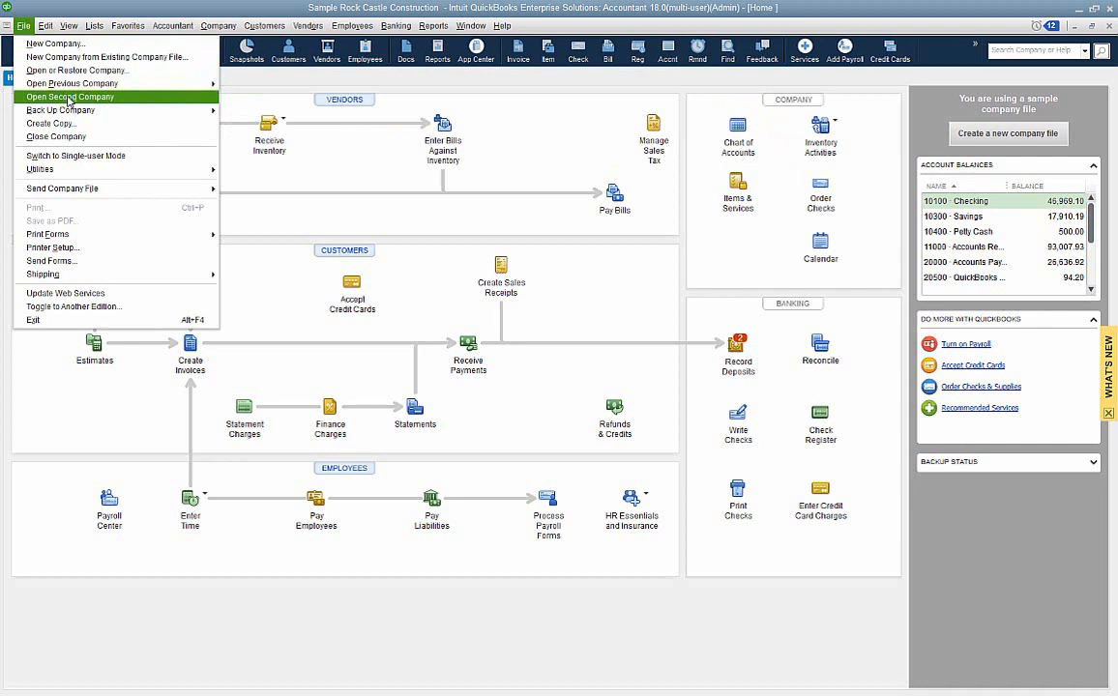
{"action": "left_click", "coordinate": [66, 98]}
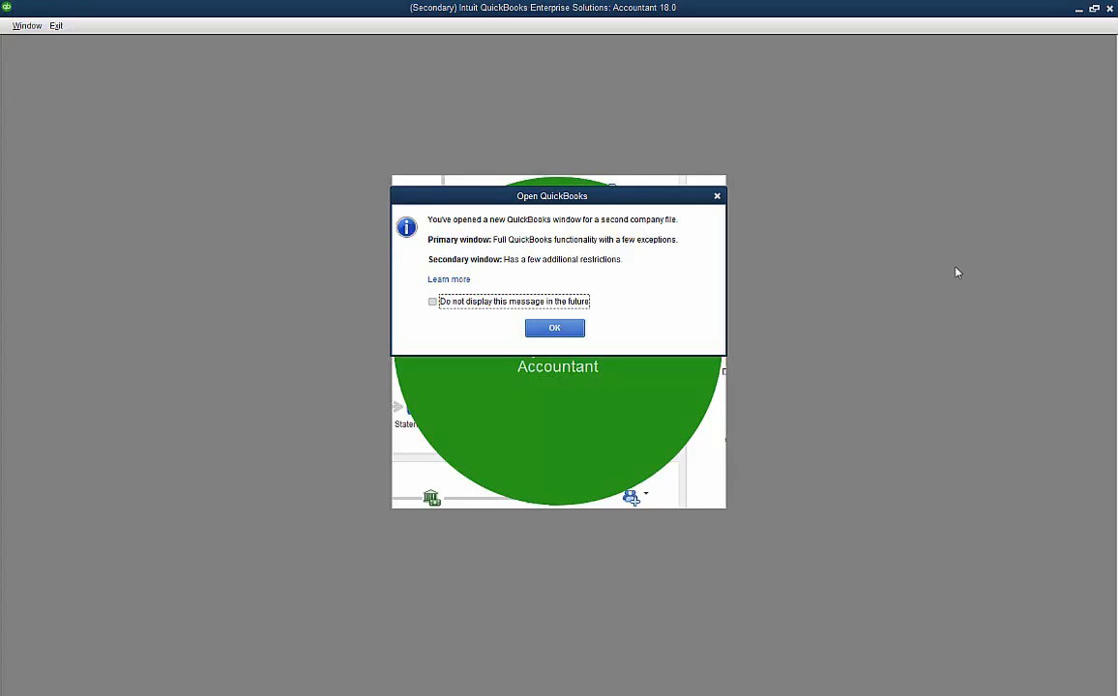
{"action": "left_click", "coordinate": [551, 328]}
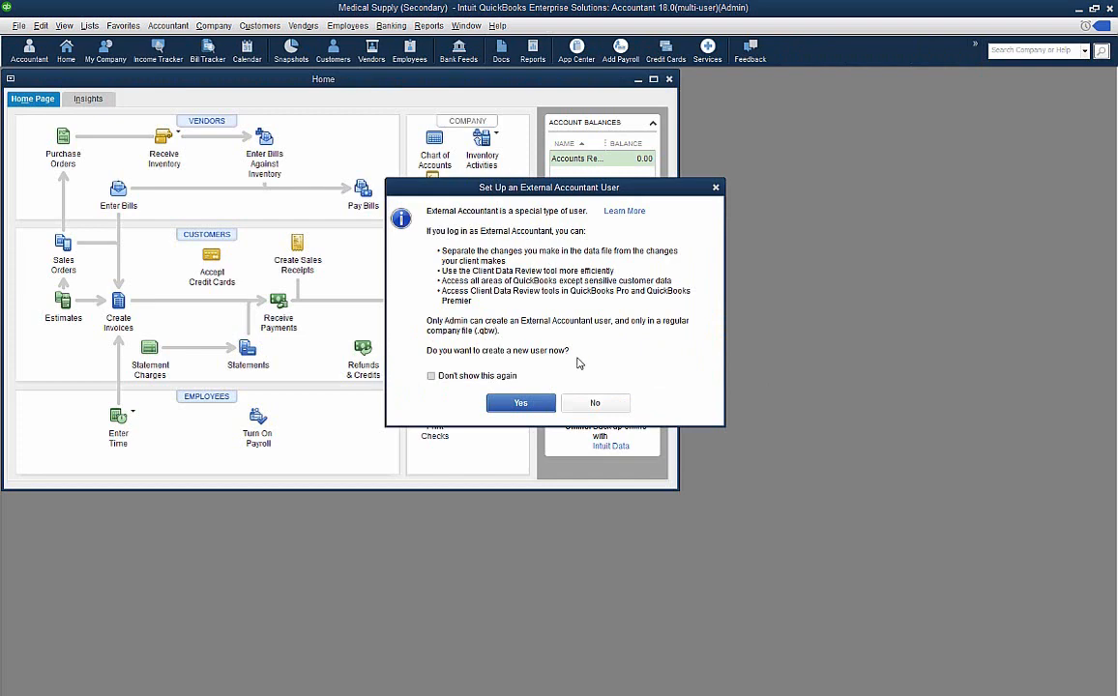
{"action": "left_click", "coordinate": [596, 405]}
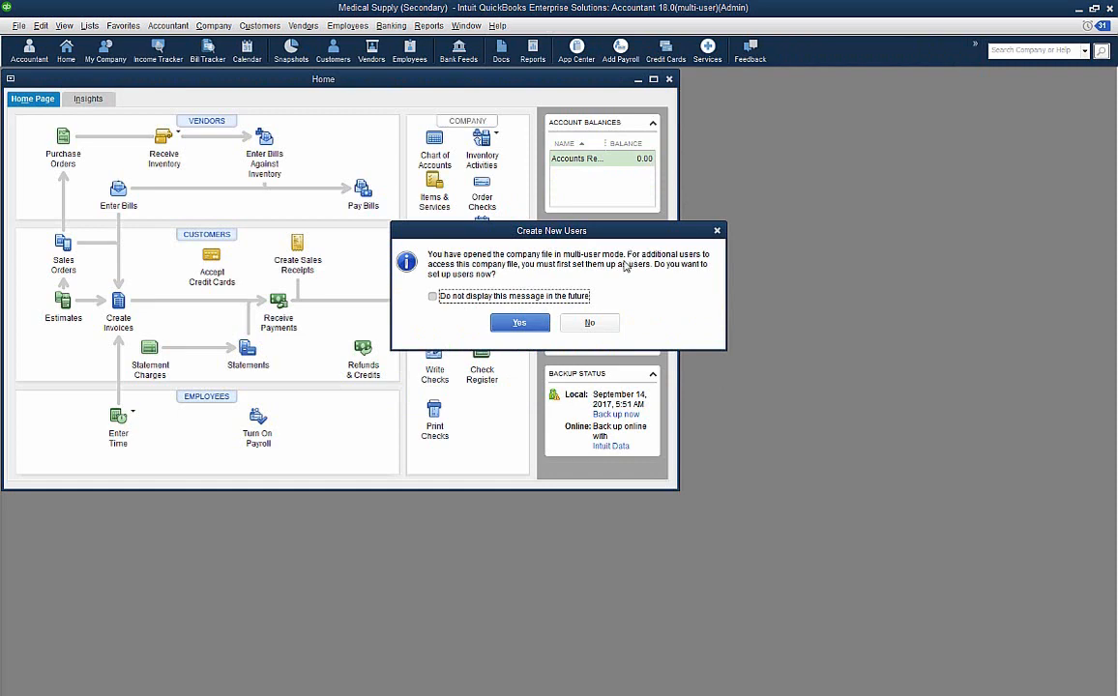
{"action": "left_click", "coordinate": [592, 324]}
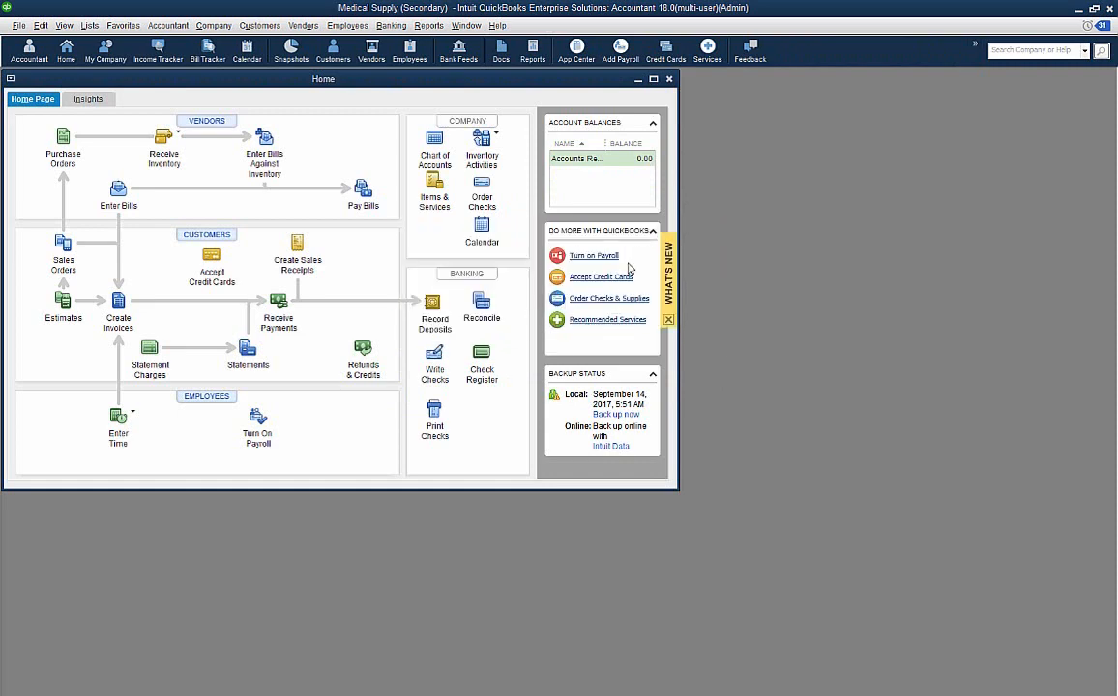
{"action": "left_click", "coordinate": [654, 80]}
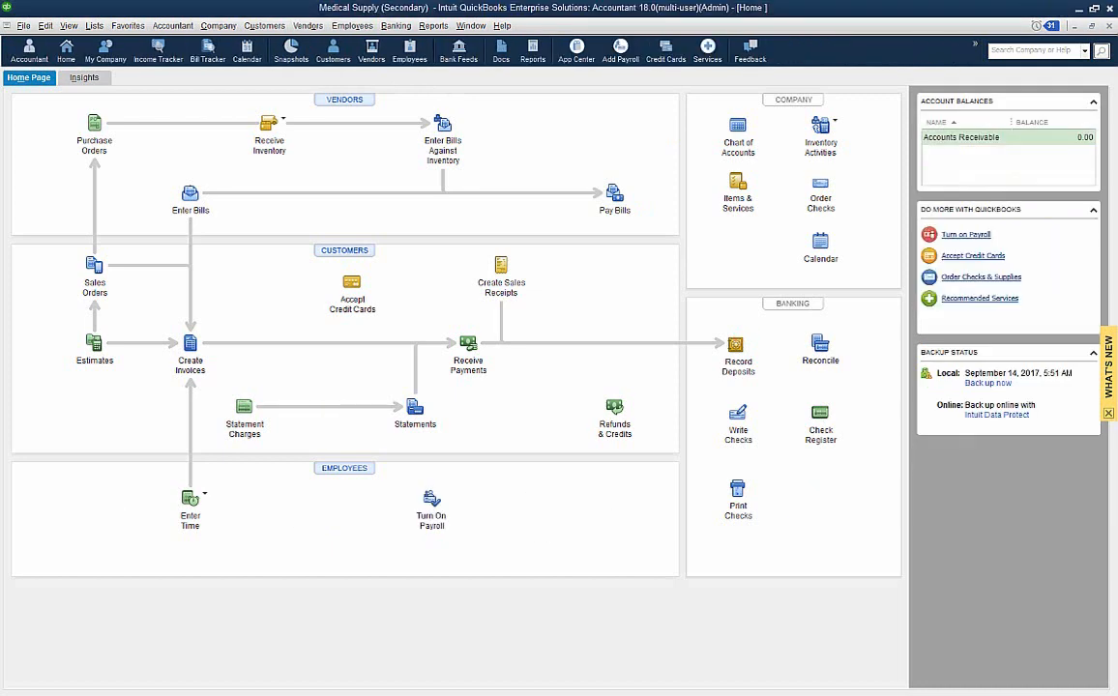
- Exit the secondary QuickBooks window holding the Medical Supply company file
{"action": "left_click", "coordinate": [19, 26]}
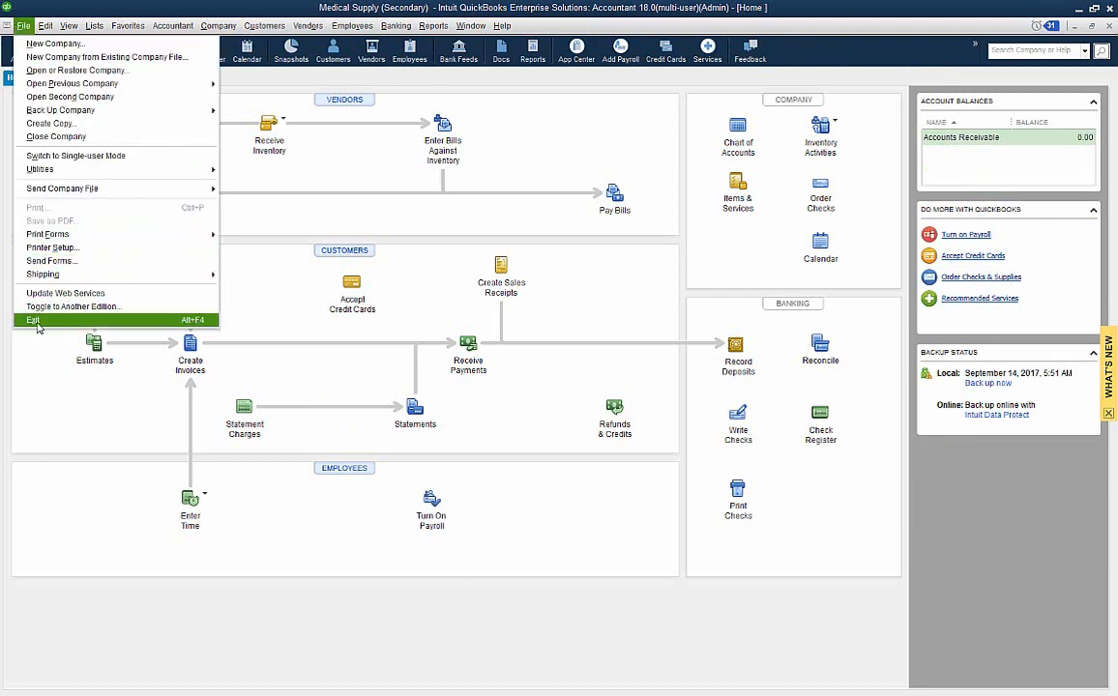
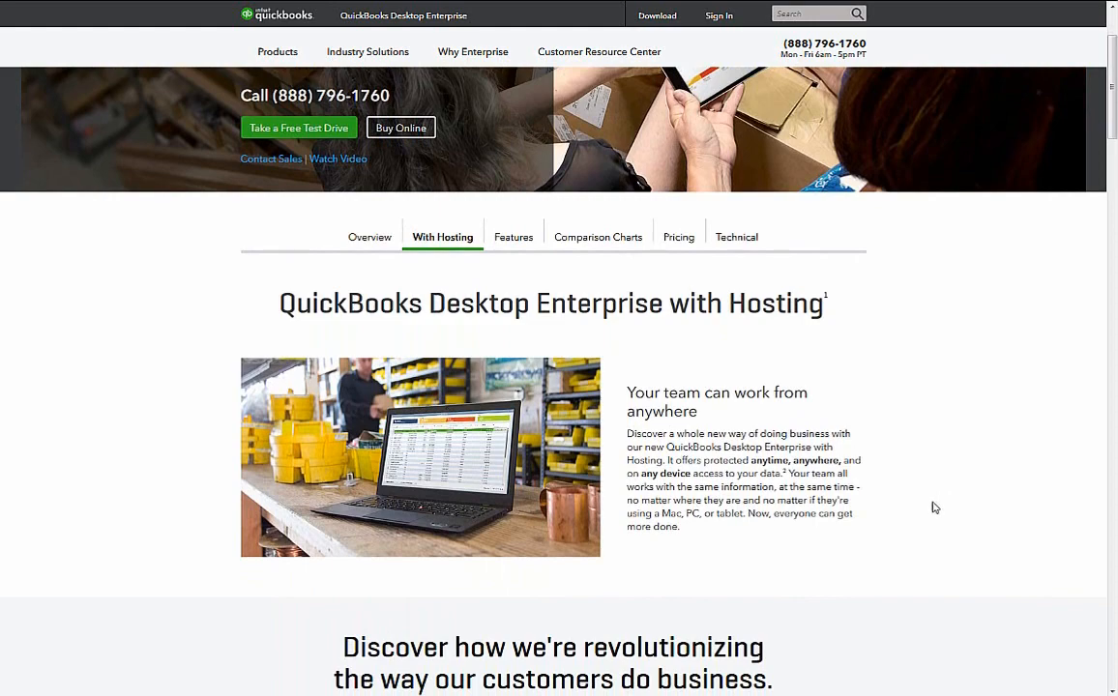
- Read the Enterprise hosting web page, then the support article on the Sales and accounts receivable permission
{"action": "scroll", "coordinate": [934, 507], "scroll_direction": "down", "scroll_amount": 1}
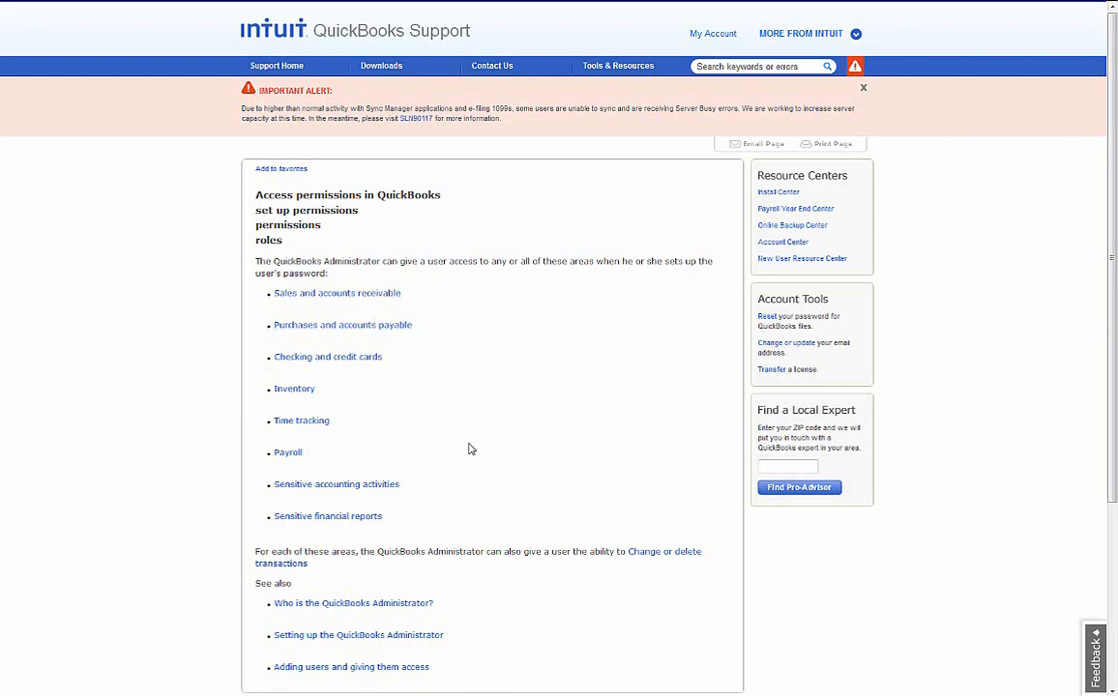
{"action": "left_click", "coordinate": [384, 294]}
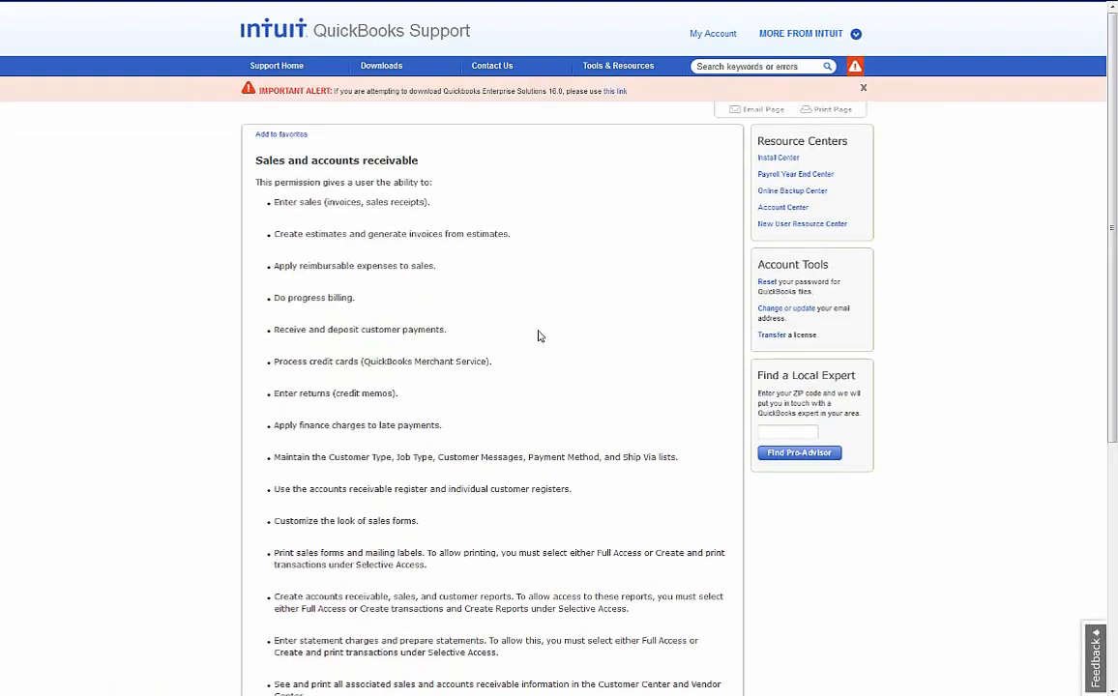
{"action": "scroll", "coordinate": [540, 336], "scroll_direction": "down", "scroll_amount": 2}
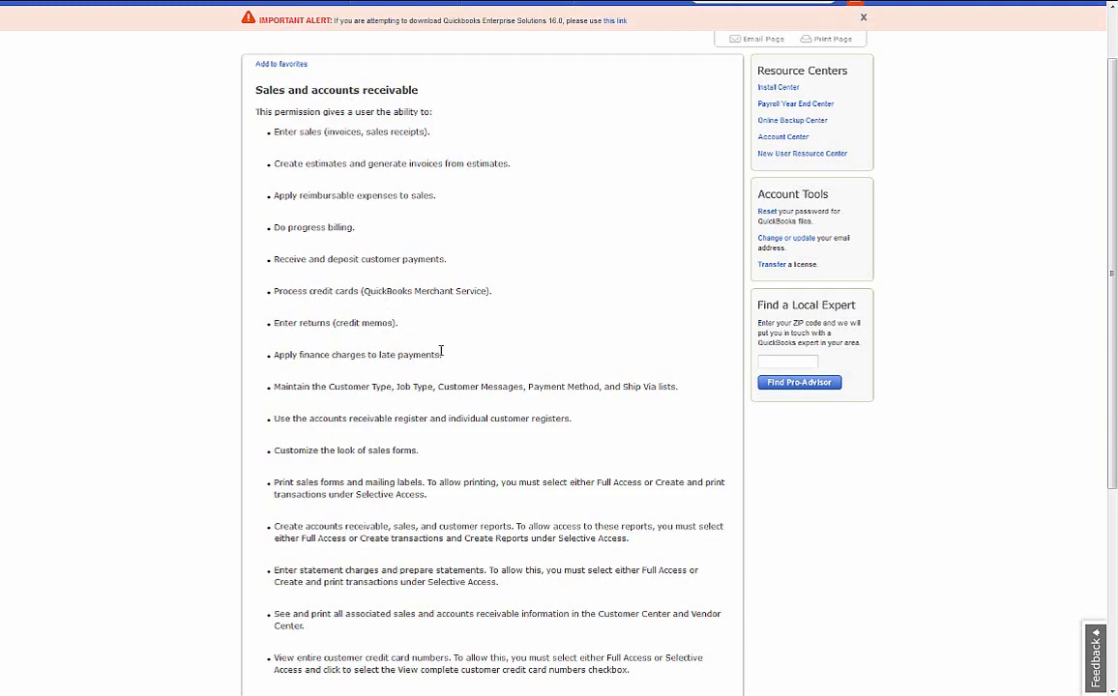
{"action": "scroll", "coordinate": [441, 351], "scroll_direction": "down", "scroll_amount": 1}
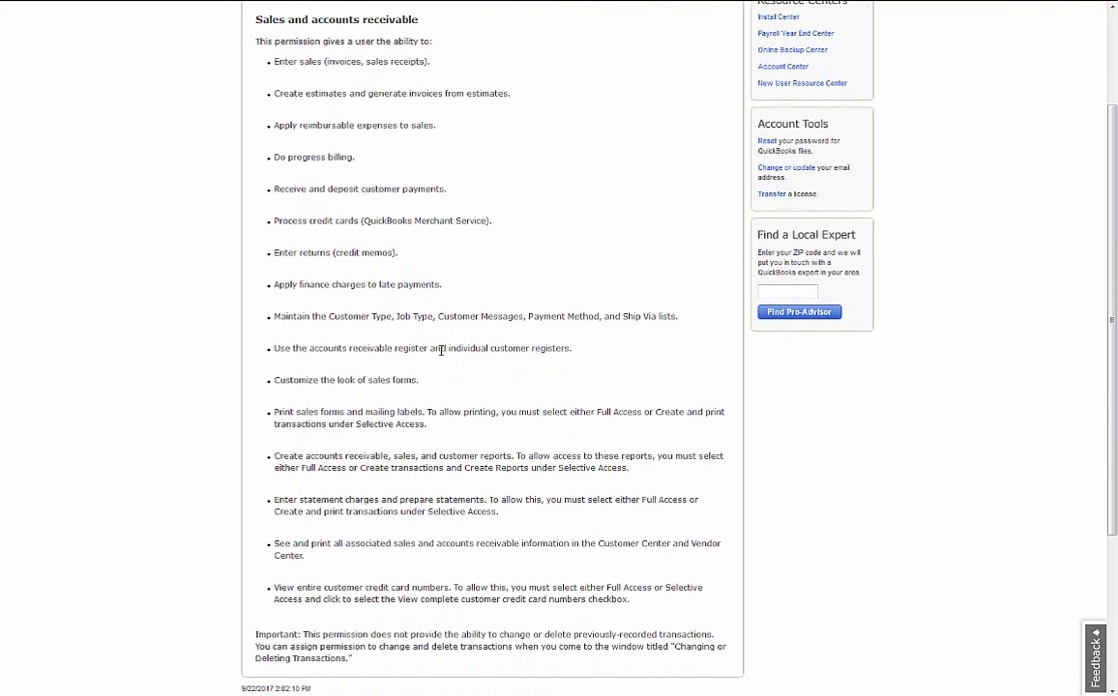
{"action": "scroll", "coordinate": [441, 351], "scroll_direction": "up", "scroll_amount": 1}
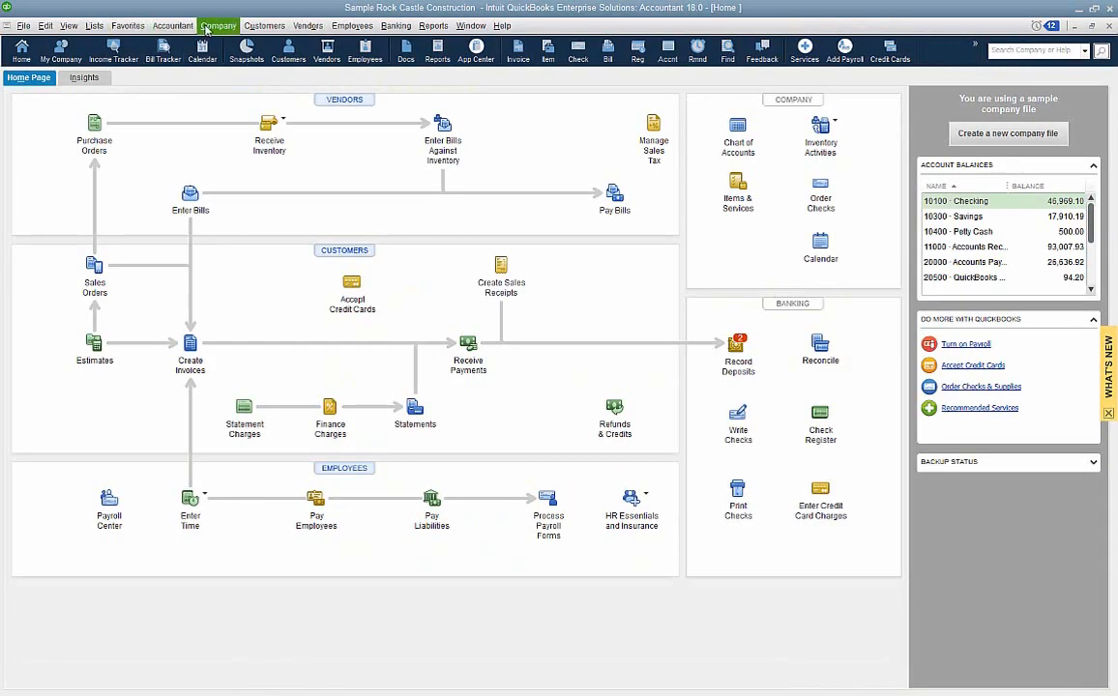
- Open the Users and Roles setup in the Rock Castle Construction file and look through its list of predefined roles
{"action": "left_click", "coordinate": [205, 29]}
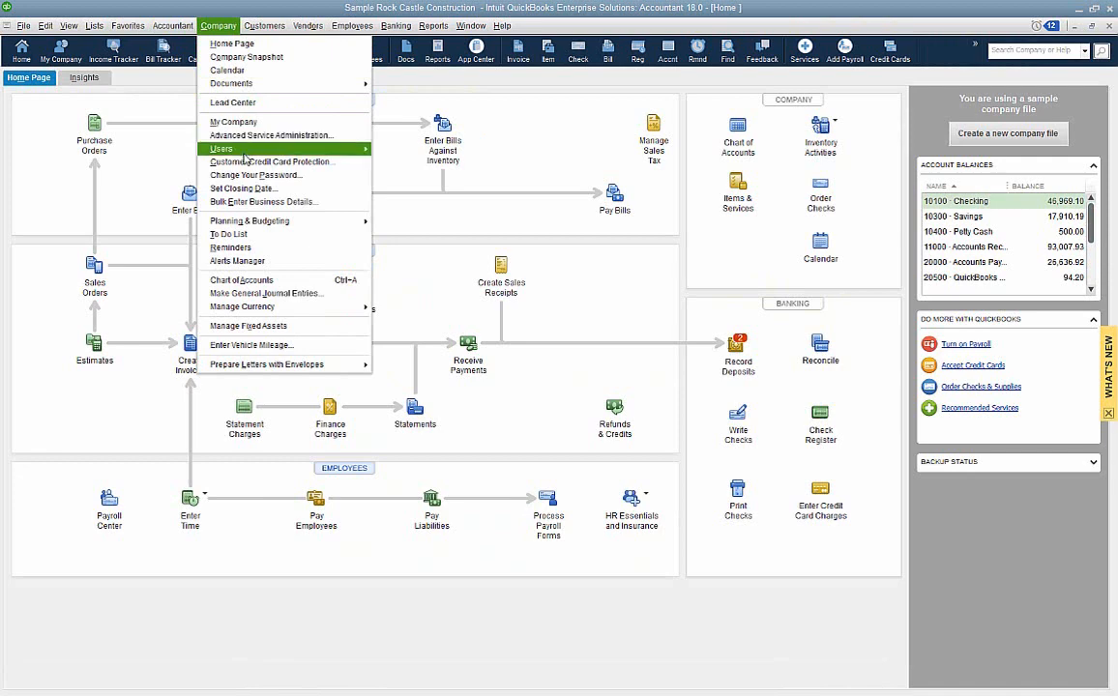
{"action": "mouse_move", "coordinate": [225, 147]}
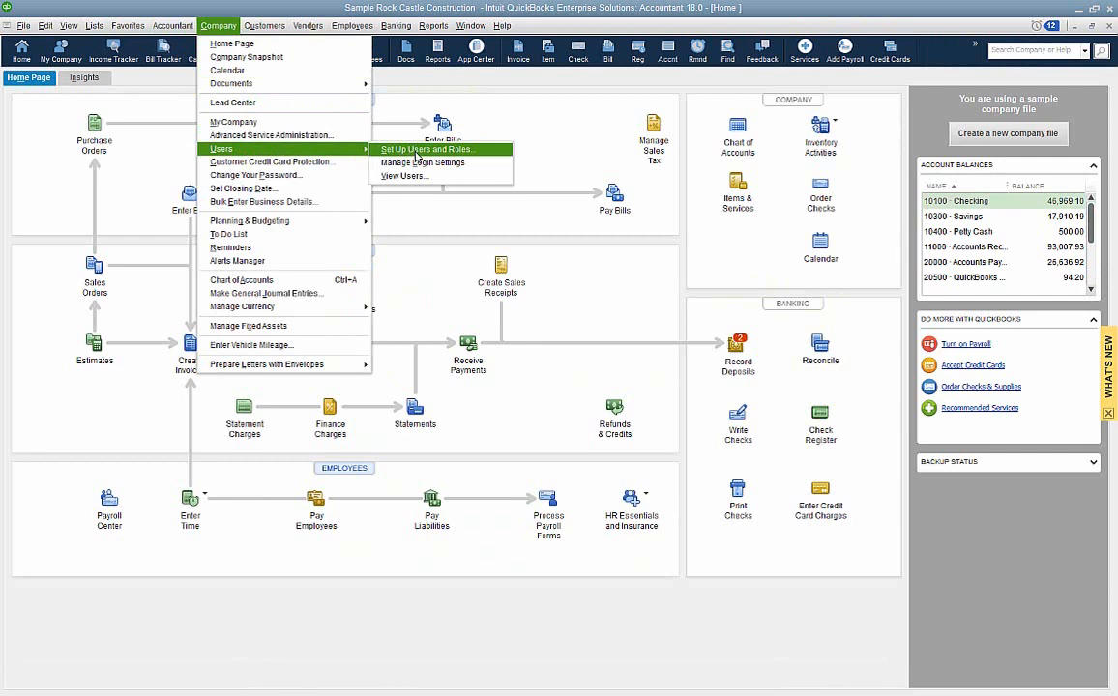
{"action": "left_click", "coordinate": [416, 151]}
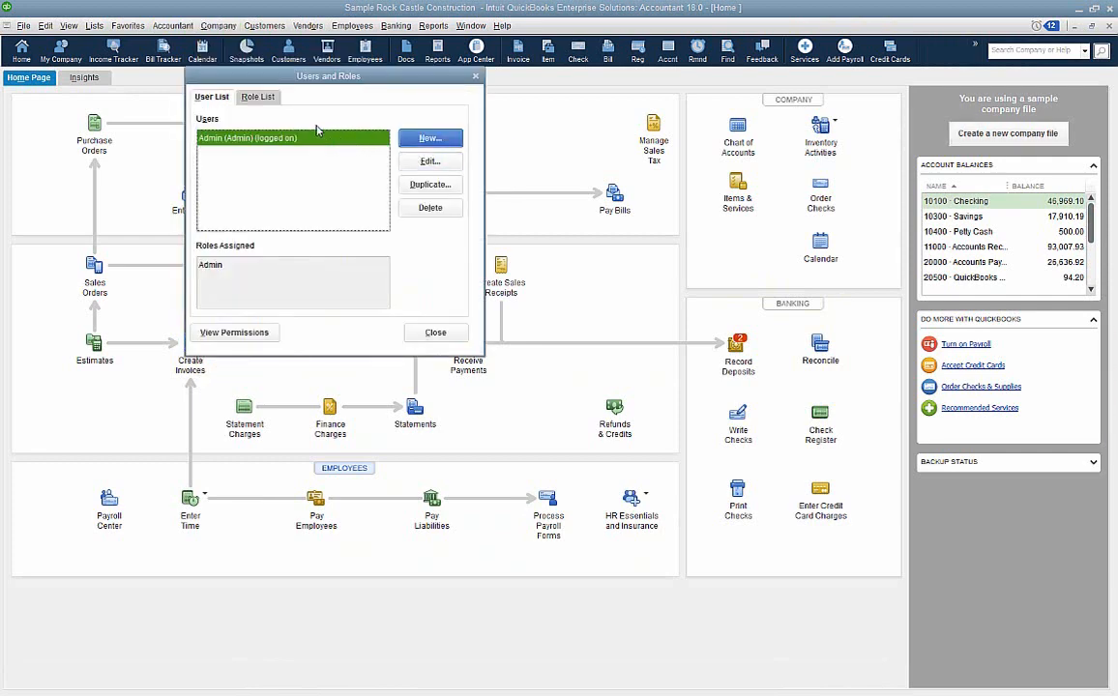
{"action": "left_click", "coordinate": [264, 101]}
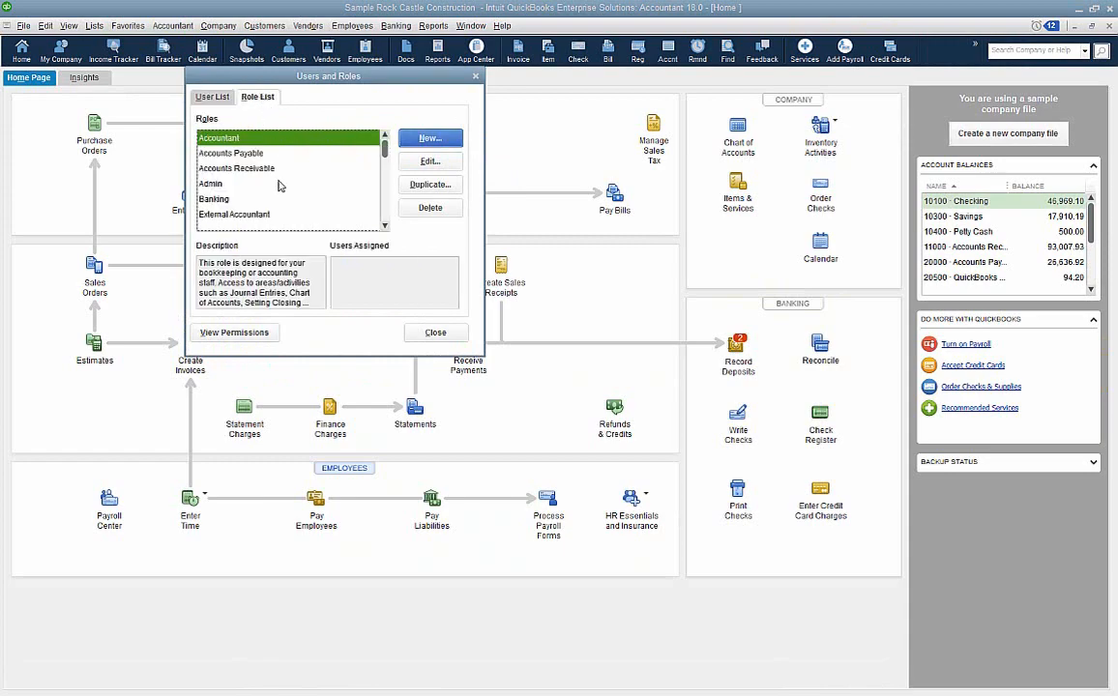
{"action": "scroll", "coordinate": [280, 187], "scroll_direction": "down", "scroll_amount": 1}
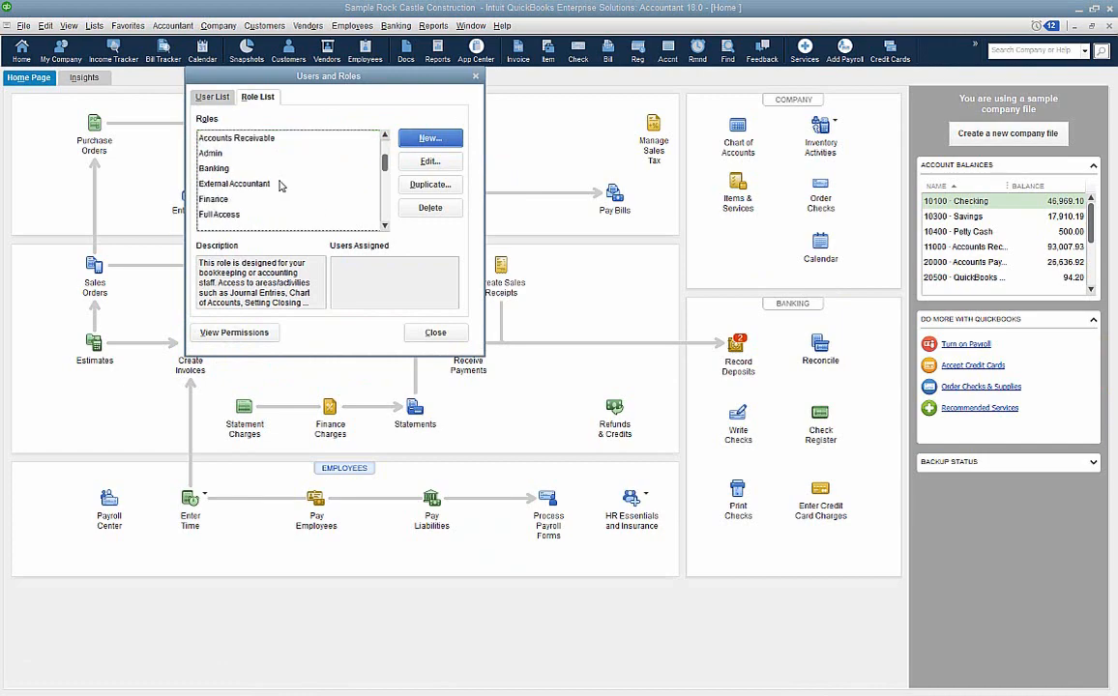
{"action": "scroll", "coordinate": [280, 187], "scroll_direction": "down", "scroll_amount": 1}
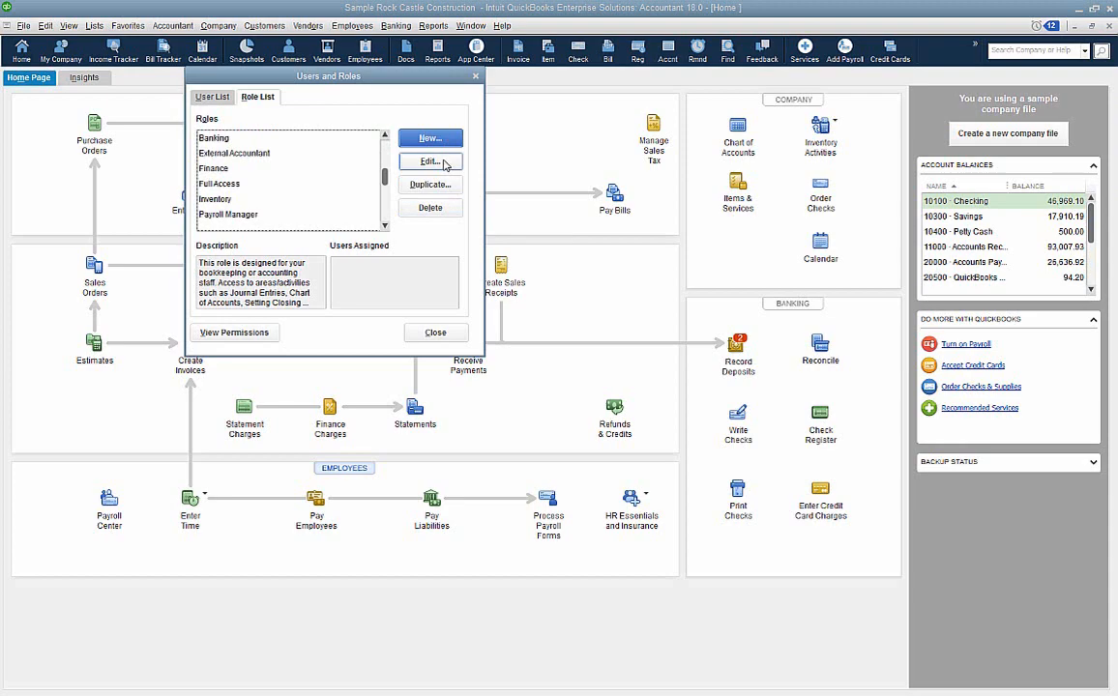
- Start a new role and give it partial access to Invoices under Customers & Receivables, with view and create rights
{"action": "left_click", "coordinate": [430, 140]}
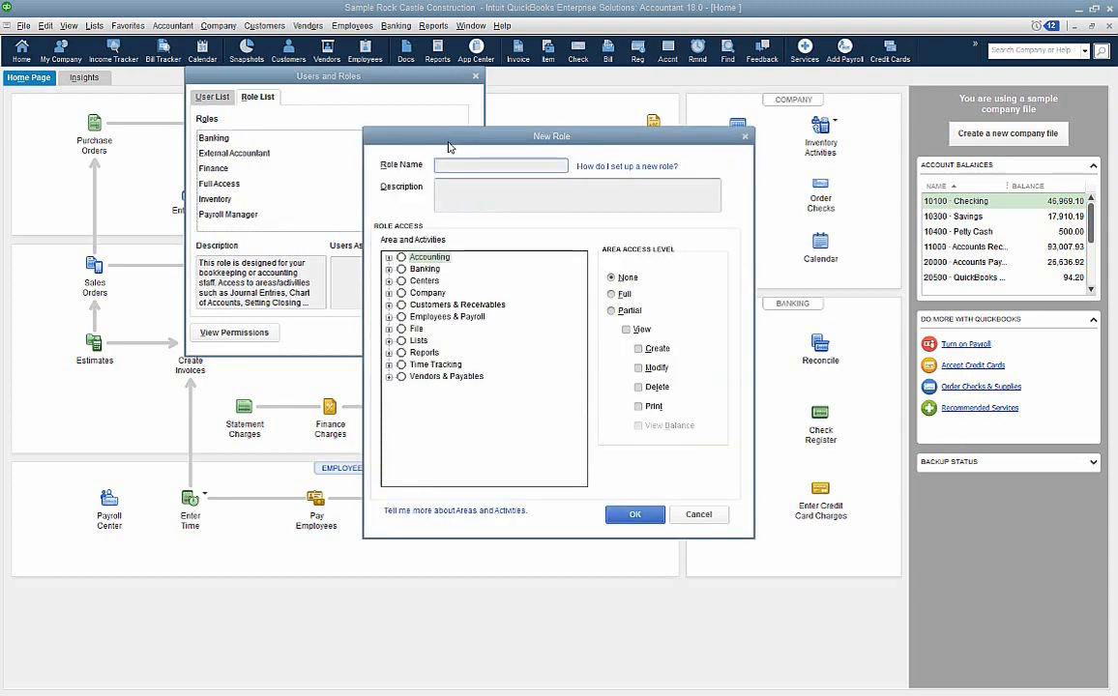
{"action": "left_click_drag", "start_coordinate": [429, 136], "coordinate": [344, 99]}
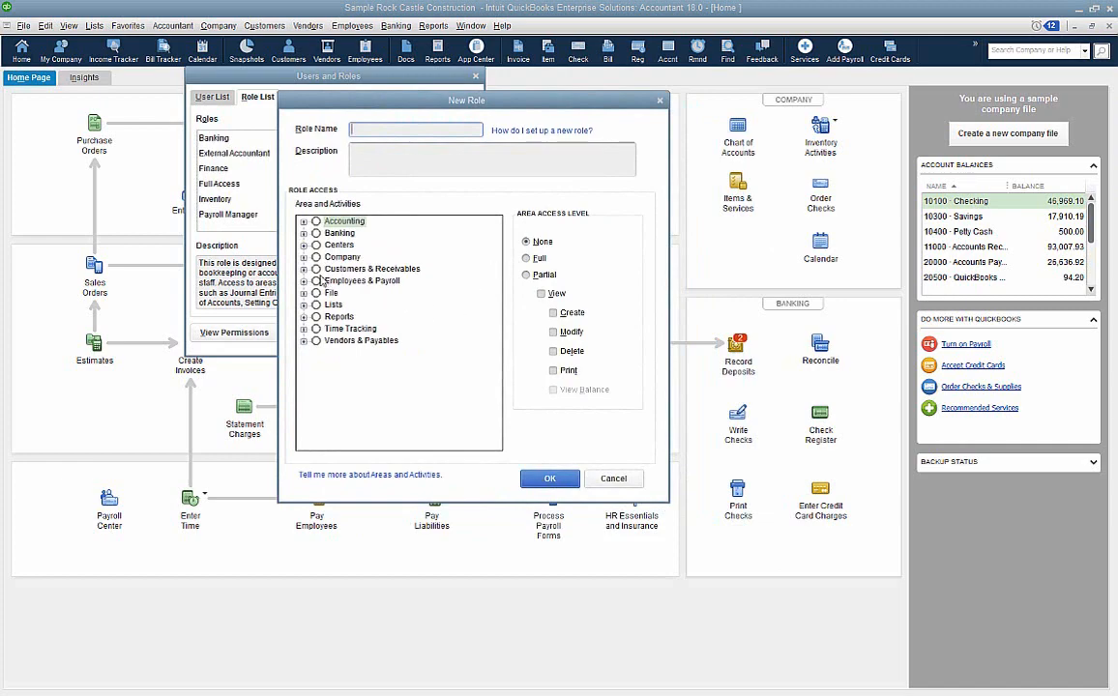
{"action": "left_click", "coordinate": [304, 270]}
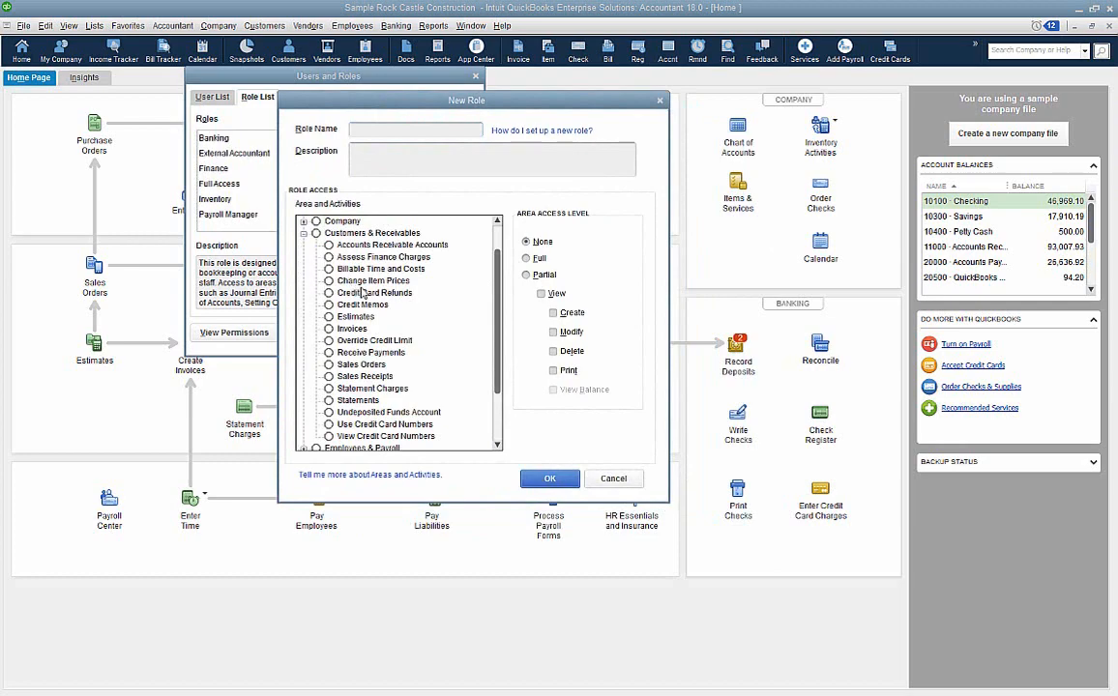
{"action": "left_click", "coordinate": [344, 329]}
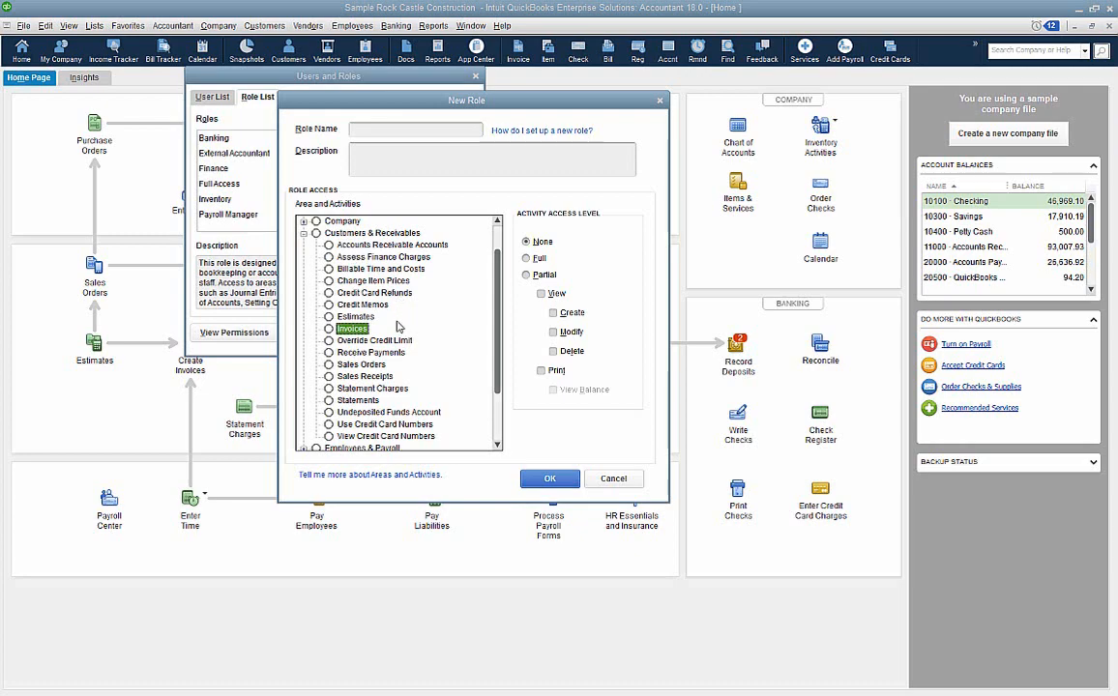
{"action": "left_click", "coordinate": [527, 275]}
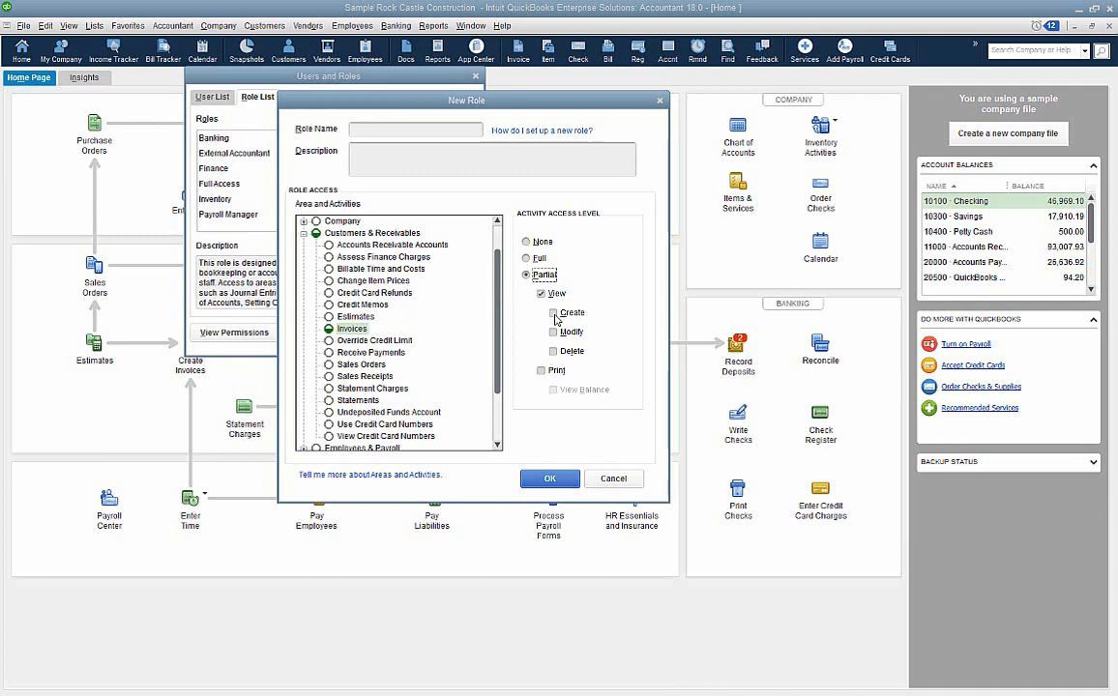
{"action": "left_click", "coordinate": [554, 315]}
- Give the new role full access to Sales Orders and Enter Bills, check Pay Bills, and cancel the role without saving
{"action": "left_click", "coordinate": [360, 364]}
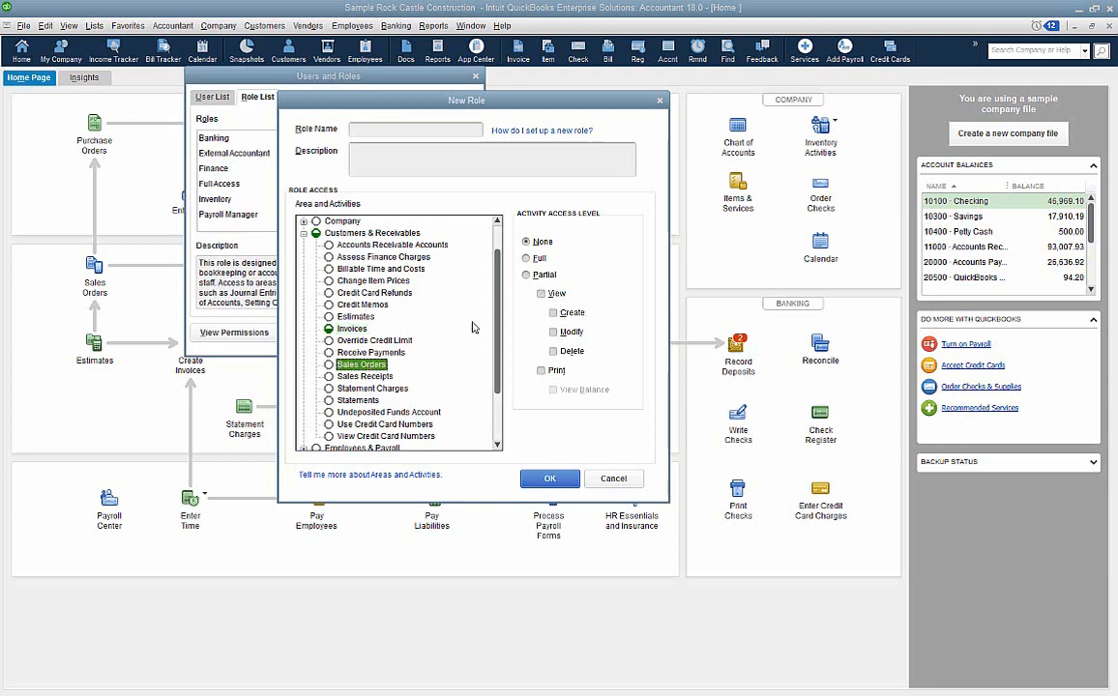
{"action": "left_click", "coordinate": [526, 260]}
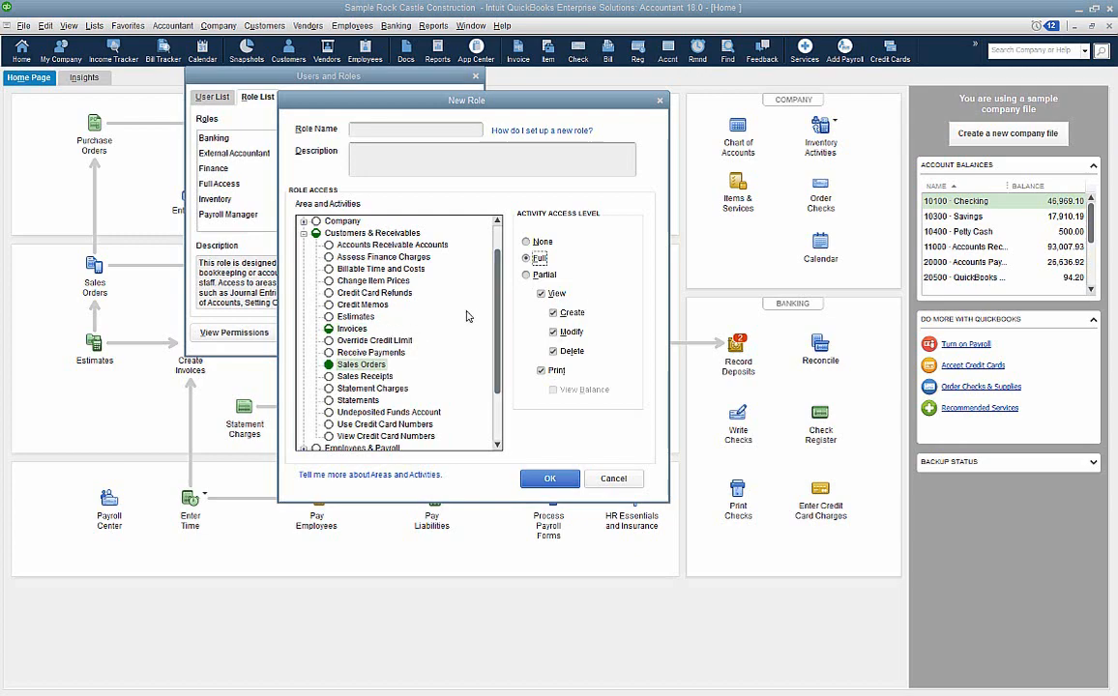
{"action": "scroll", "coordinate": [387, 348], "scroll_direction": "down", "scroll_amount": 6}
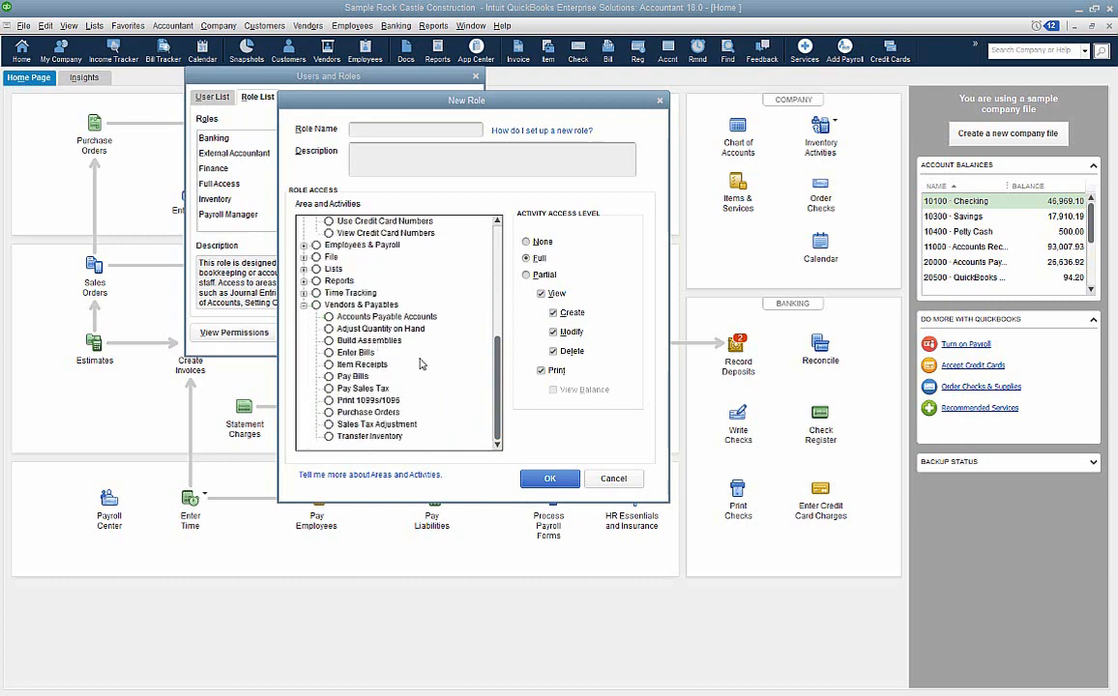
{"action": "left_click", "coordinate": [355, 352]}
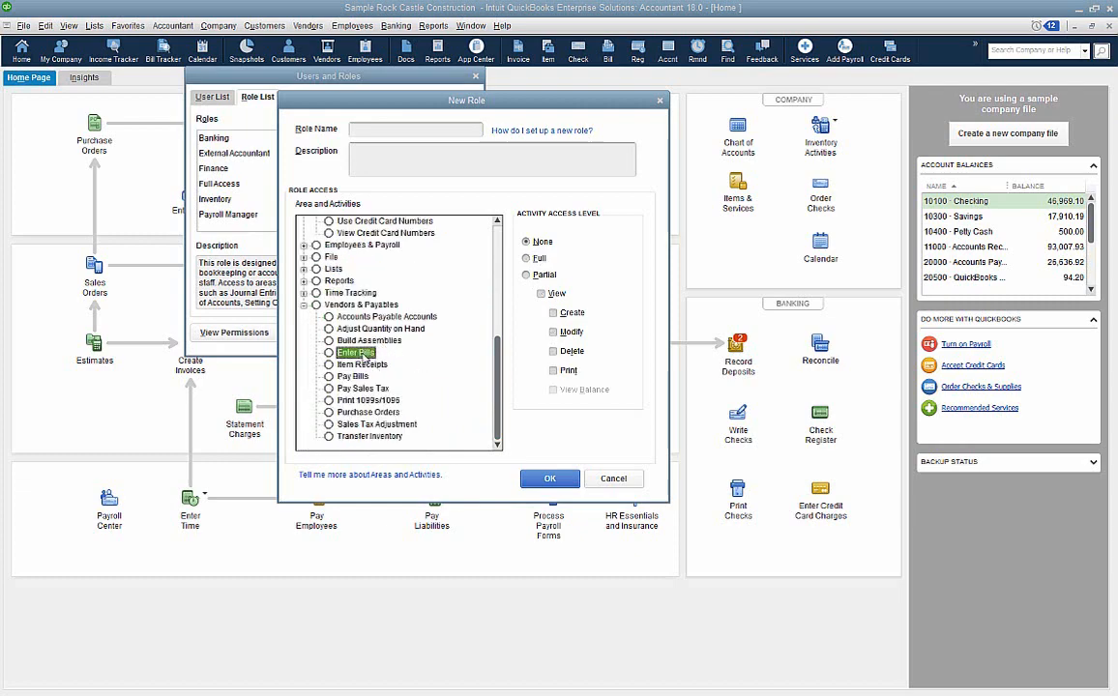
{"action": "left_click", "coordinate": [526, 259]}
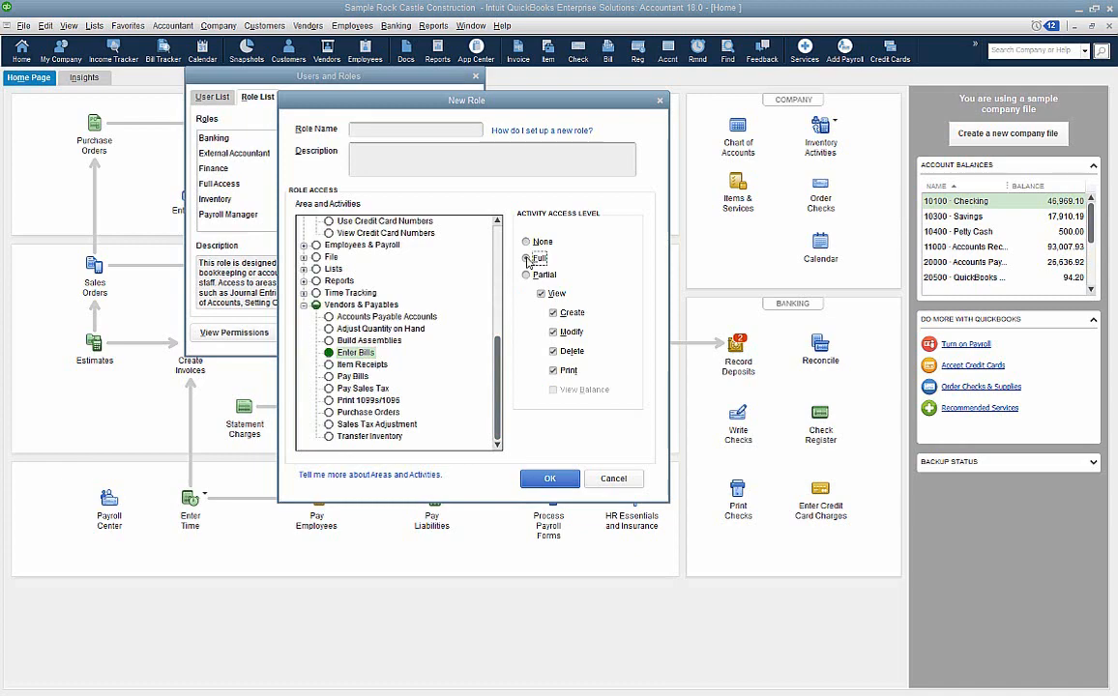
{"action": "left_click", "coordinate": [360, 377]}
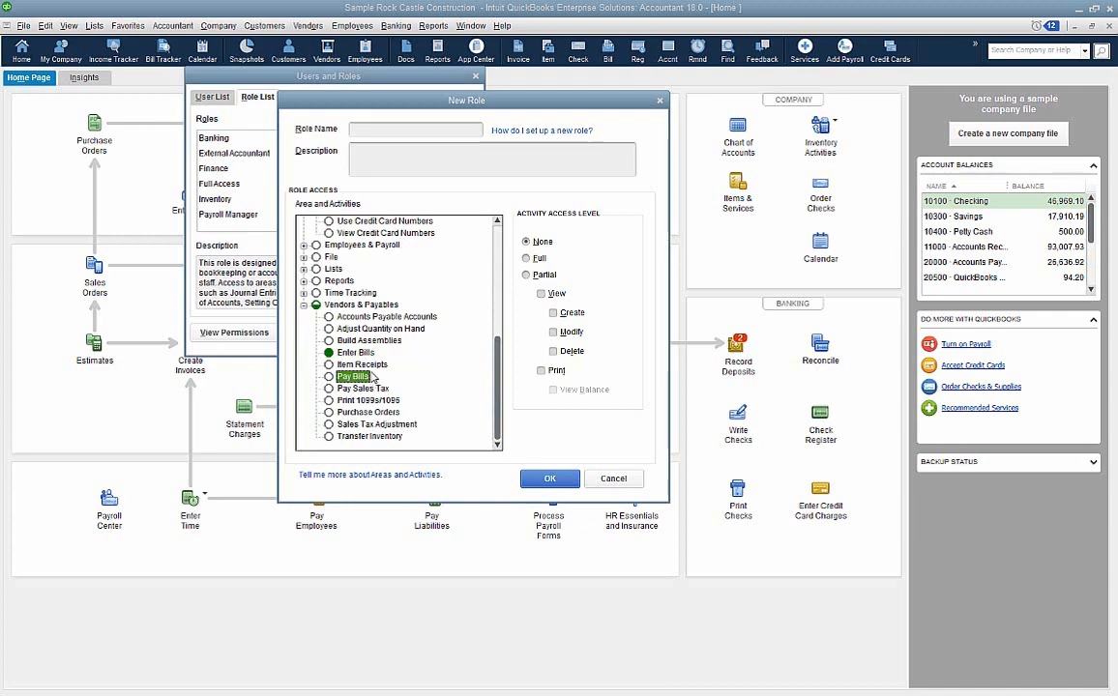
{"action": "left_click", "coordinate": [624, 478]}
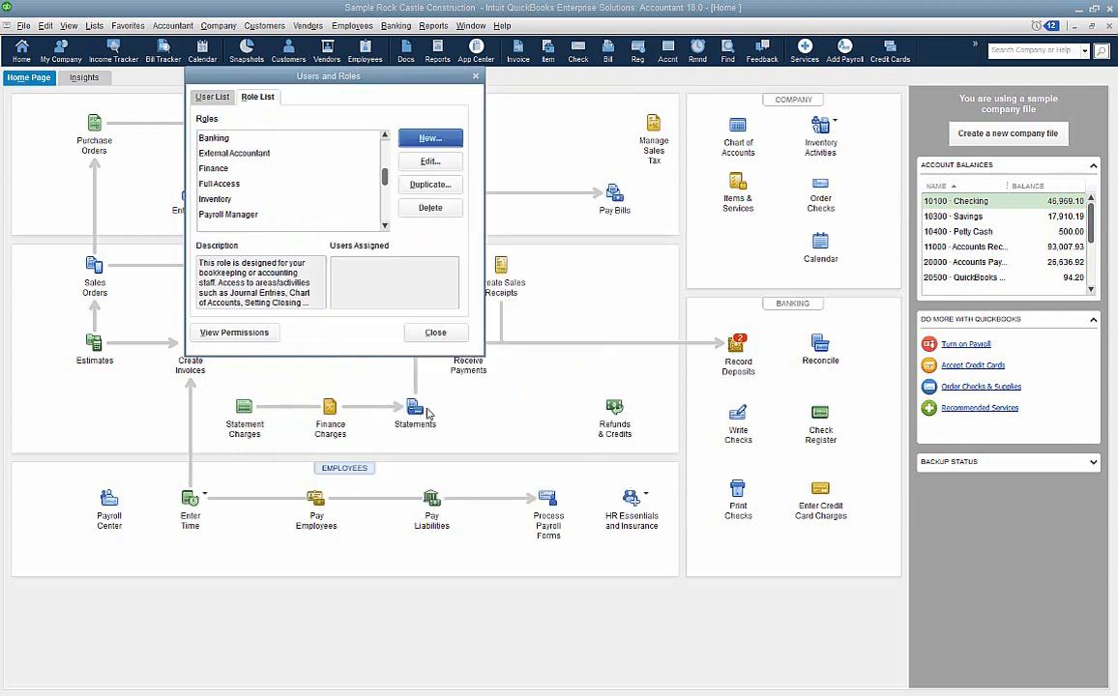
- Display the permissions report by role for Accounts Receivable and Accounts Payable
{"action": "left_click", "coordinate": [259, 336]}
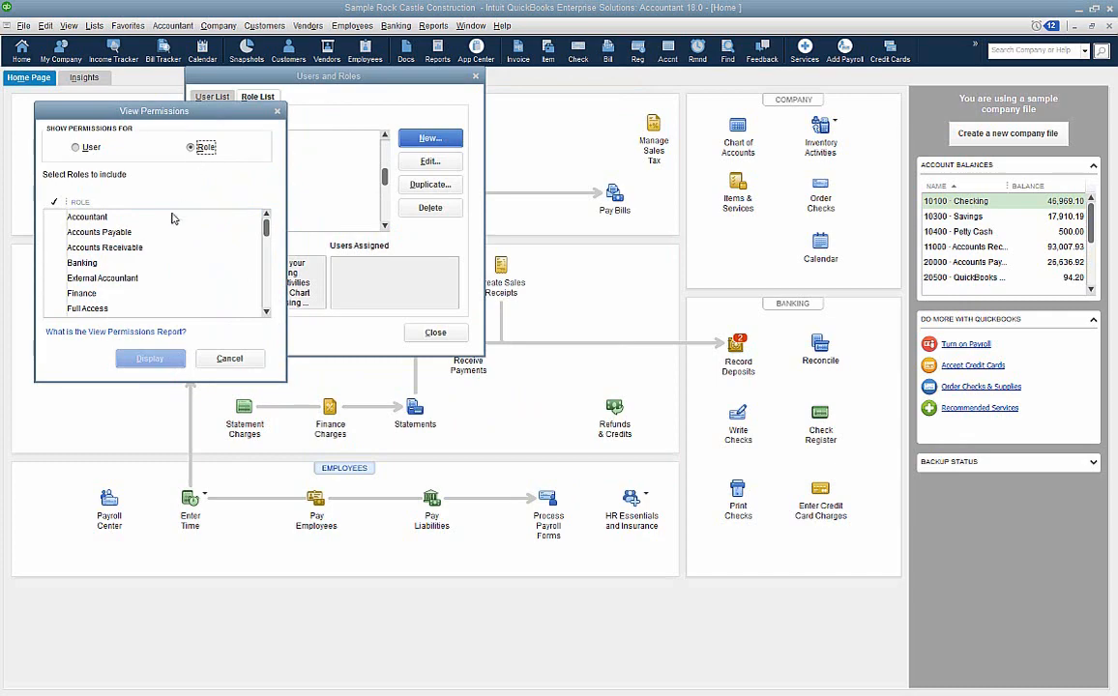
{"action": "left_click", "coordinate": [66, 249]}
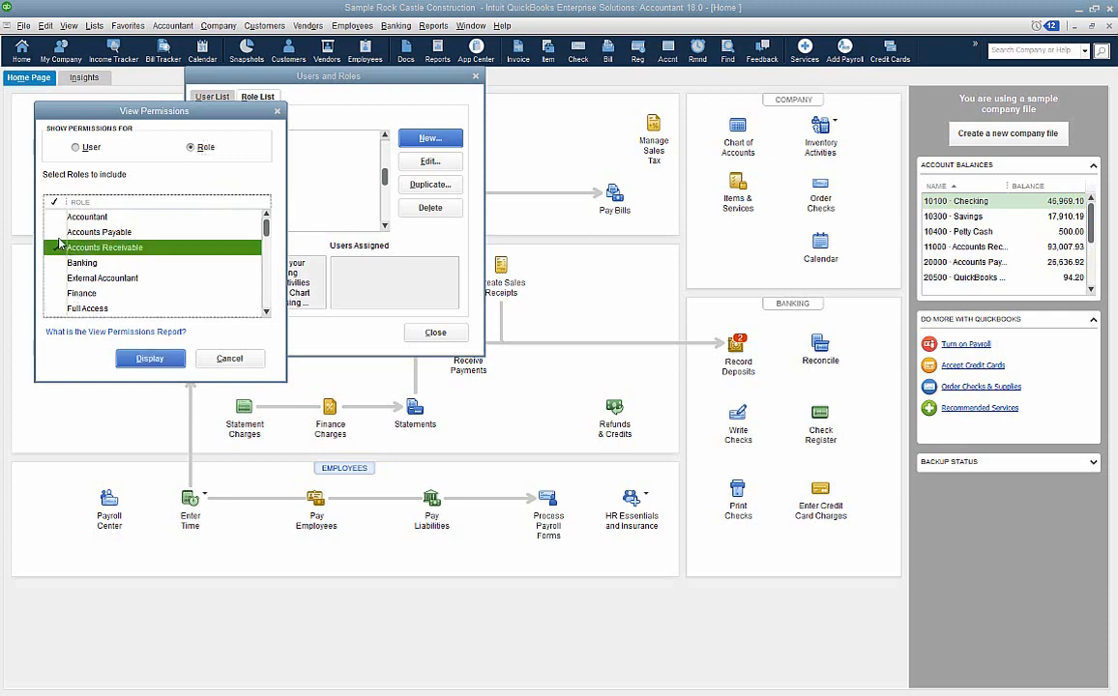
{"action": "left_click", "coordinate": [56, 232]}
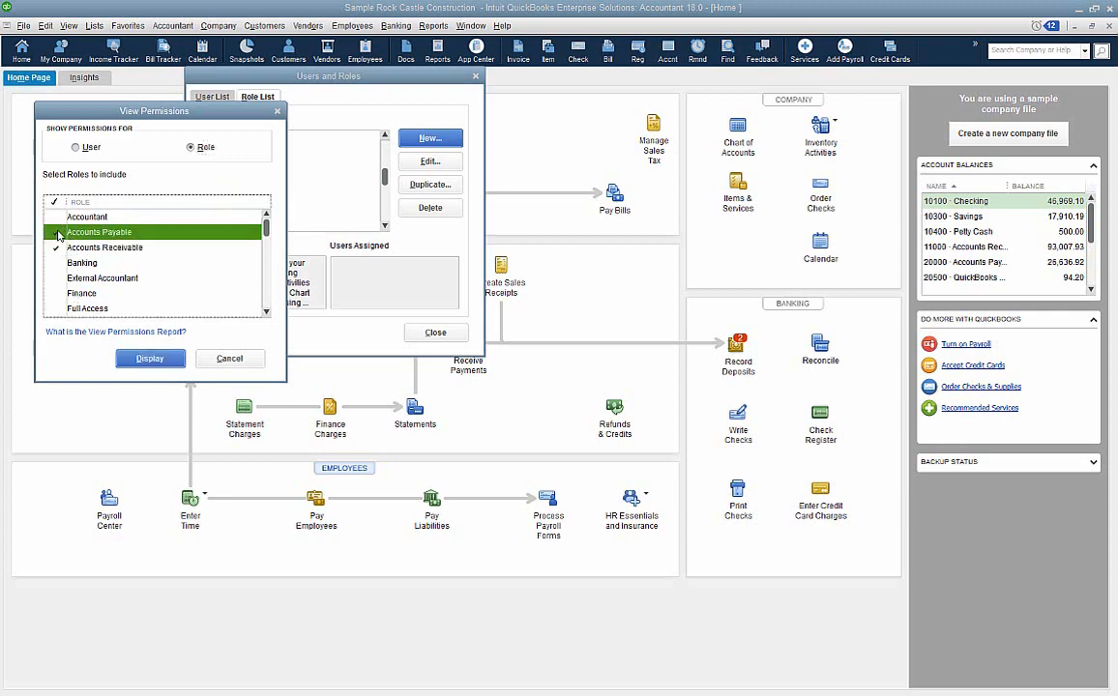
{"action": "left_click", "coordinate": [149, 358]}
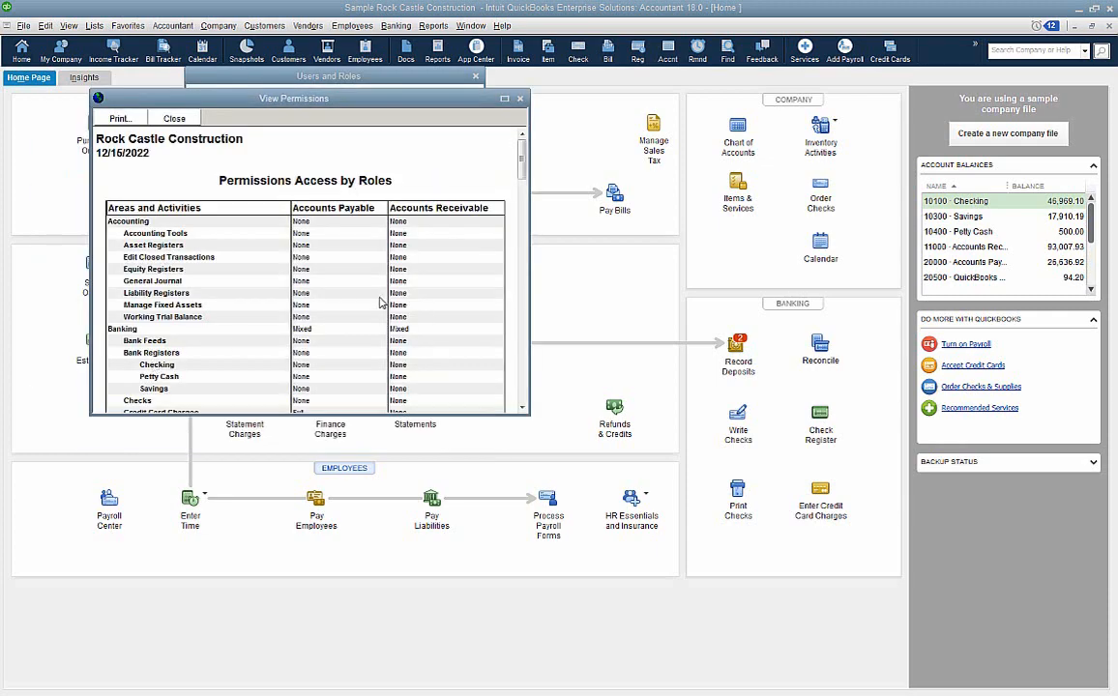
- Compare both roles' access levels through the whole permissions report, then close it along with the Users and Roles windows
{"action": "scroll", "coordinate": [404, 288], "scroll_direction": "down", "scroll_amount": 8}
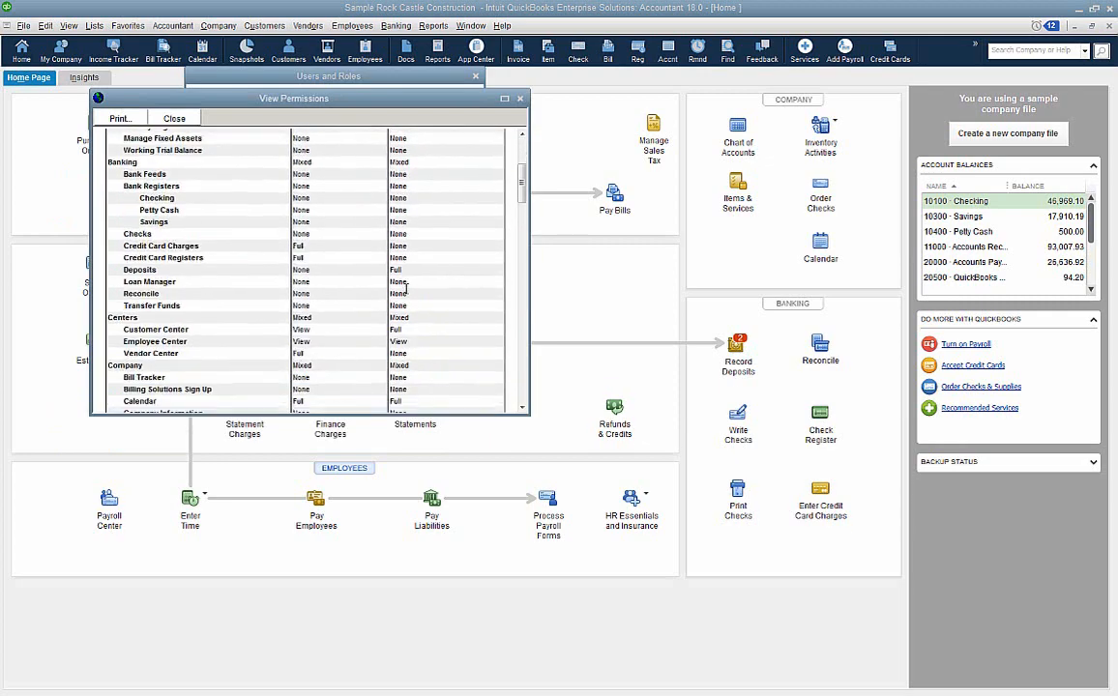
{"action": "scroll", "coordinate": [404, 293], "scroll_direction": "down", "scroll_amount": 8}
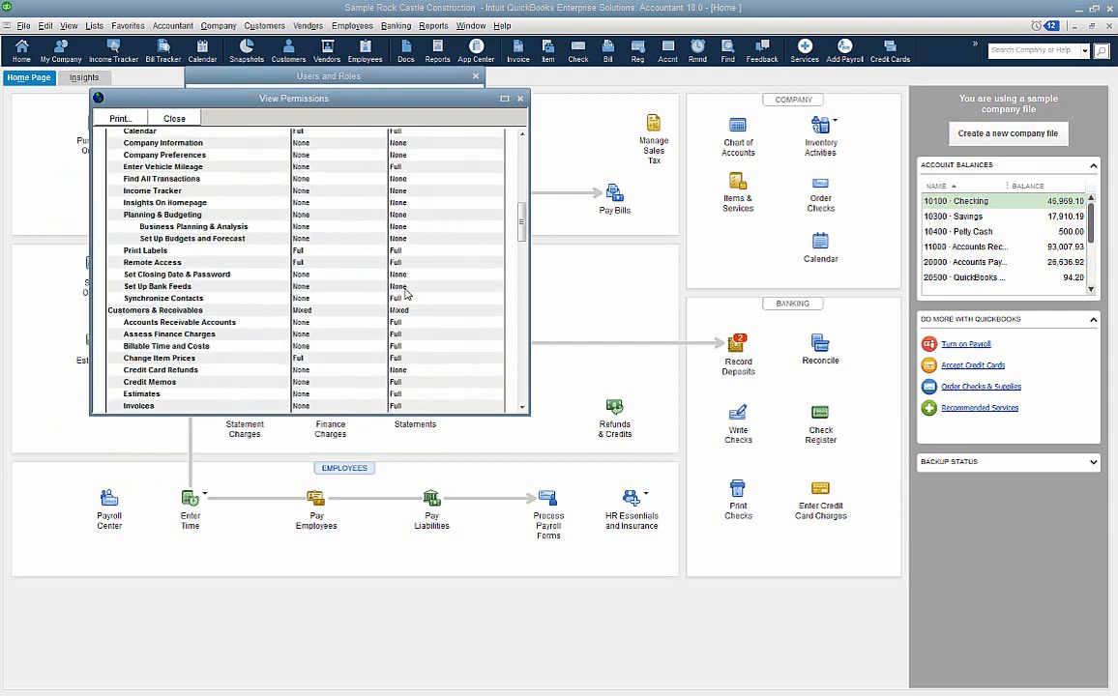
{"action": "scroll", "coordinate": [406, 293], "scroll_direction": "down", "scroll_amount": 10}
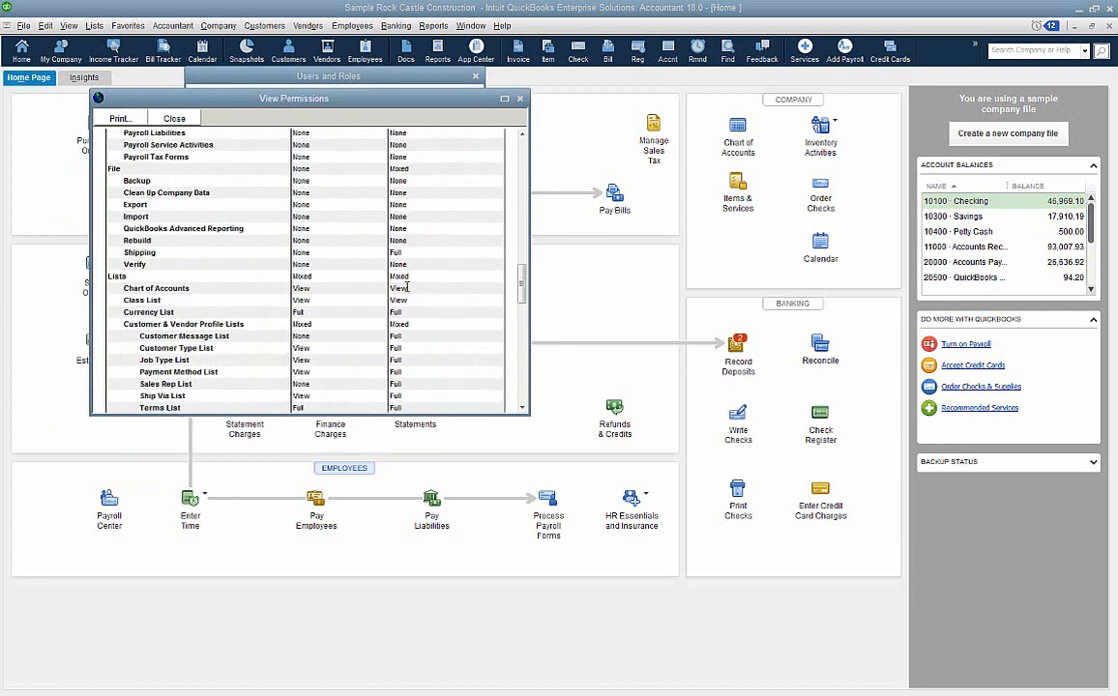
{"action": "scroll", "coordinate": [406, 293], "scroll_direction": "down", "scroll_amount": 10}
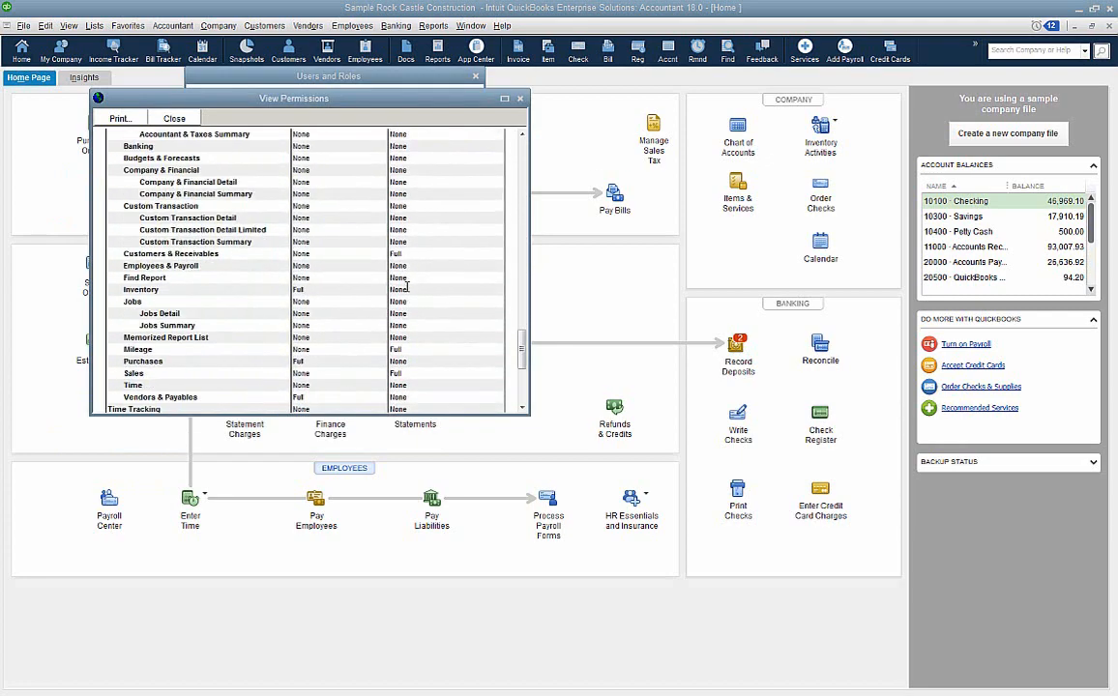
{"action": "scroll", "coordinate": [408, 292], "scroll_direction": "down", "scroll_amount": 3}
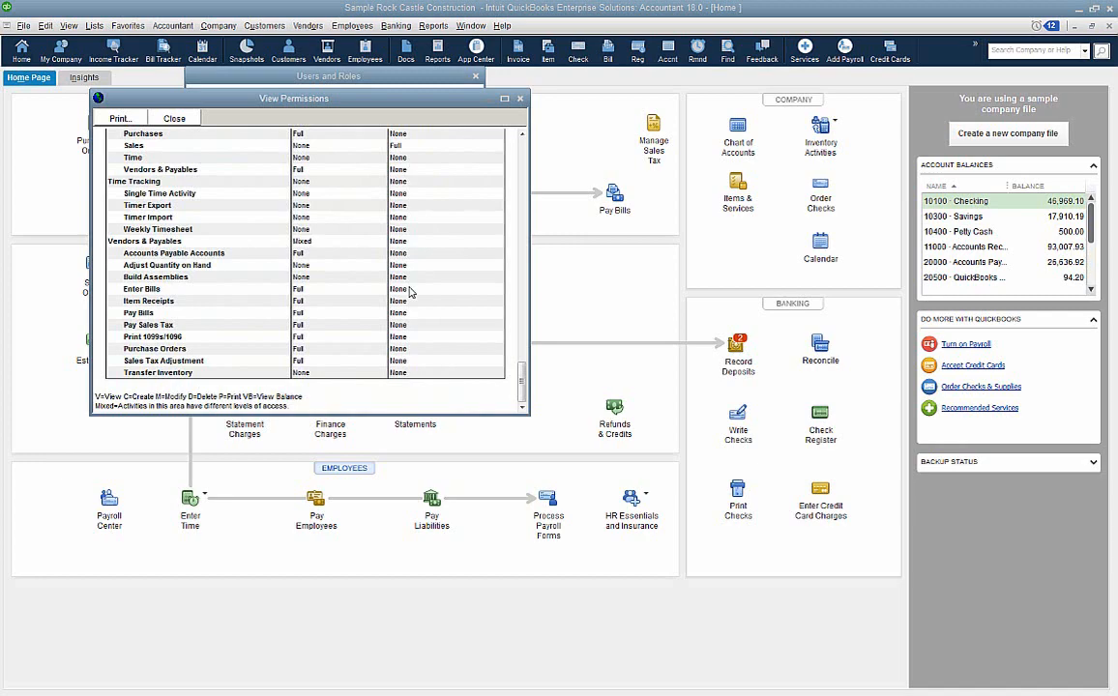
{"action": "left_click", "coordinate": [521, 100]}
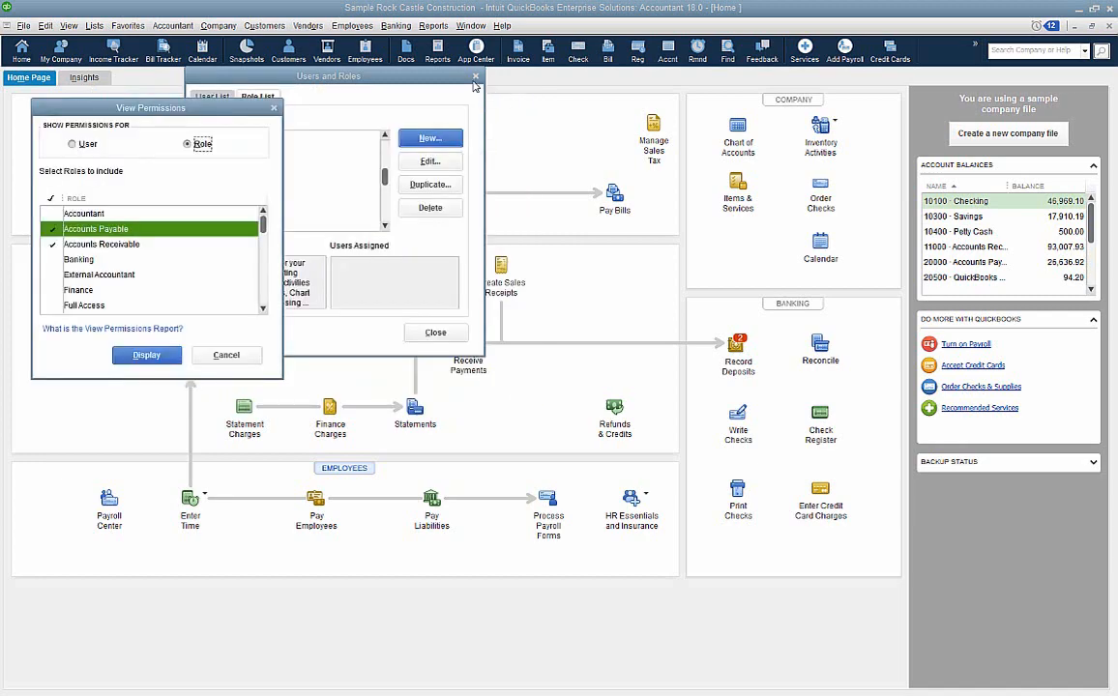
{"action": "left_click", "coordinate": [276, 109]}
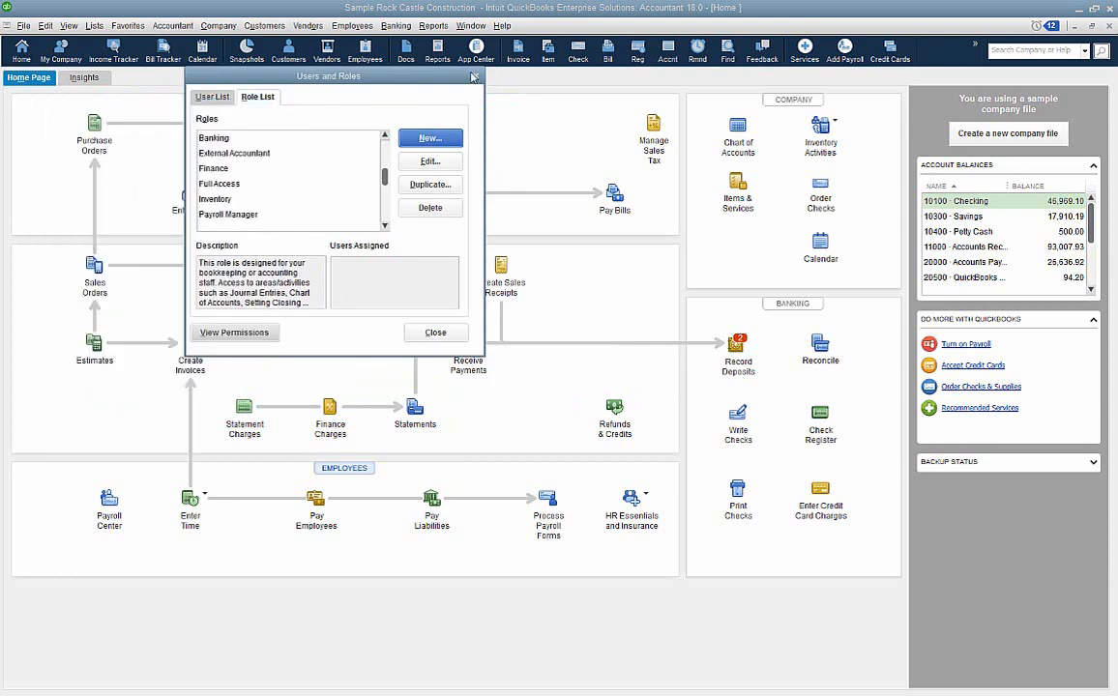
{"action": "left_click", "coordinate": [475, 76]}
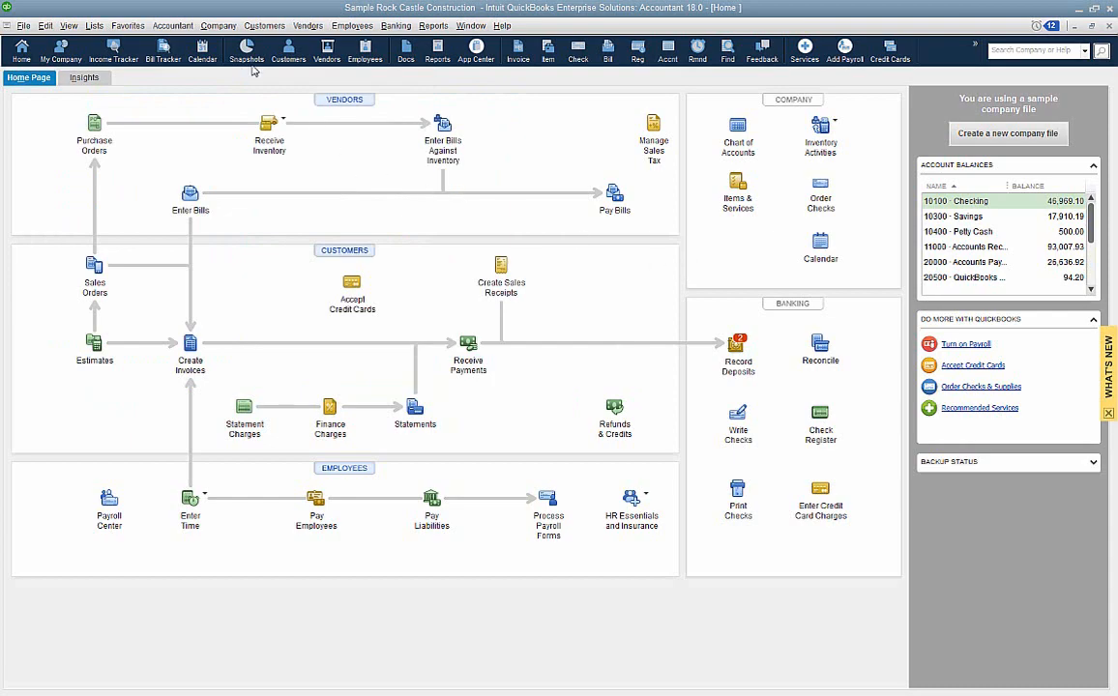
- Open the closing date and password settings for the company file, then cancel them and the preferences without making changes
{"action": "left_click", "coordinate": [219, 27]}
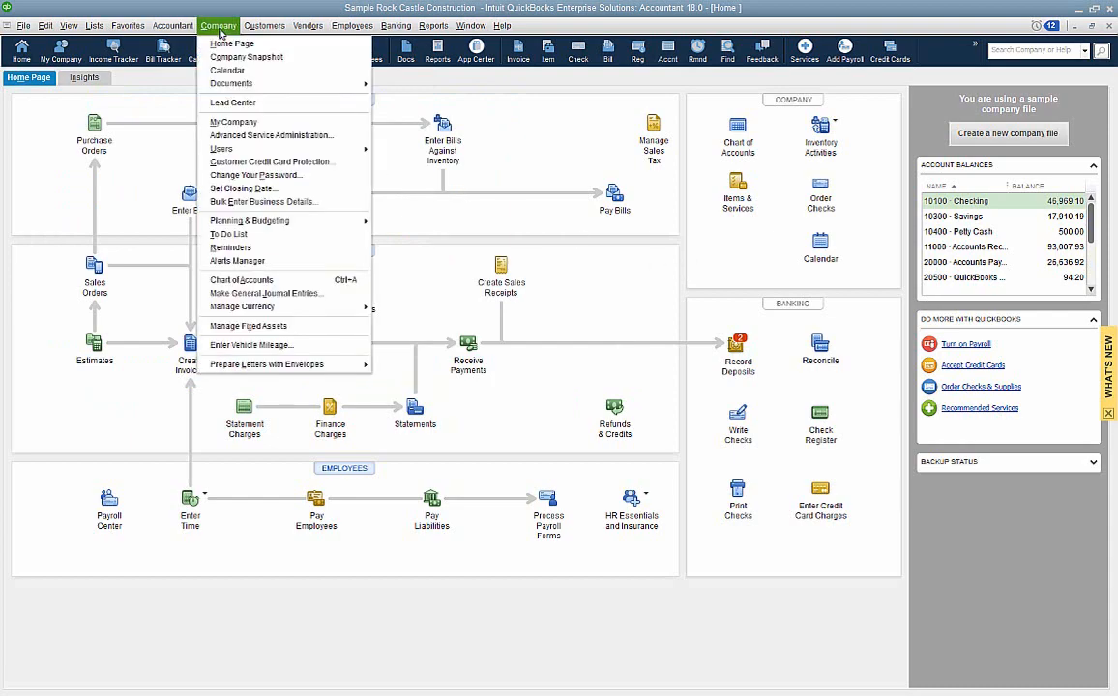
{"action": "left_click", "coordinate": [250, 190]}
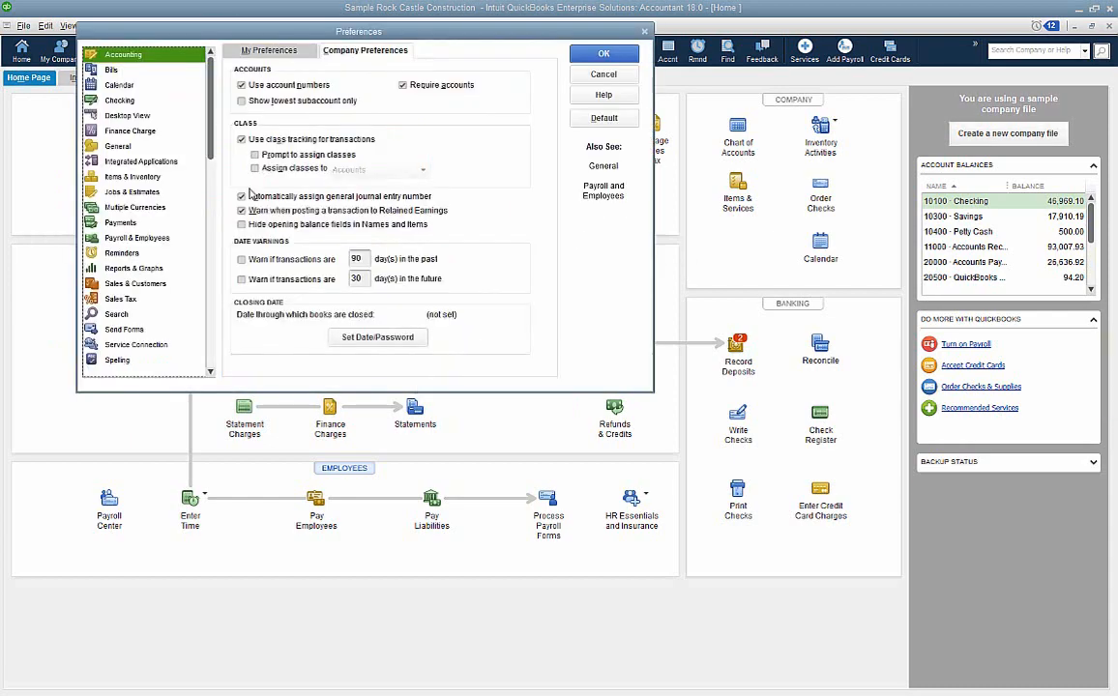
{"action": "left_click", "coordinate": [391, 341]}
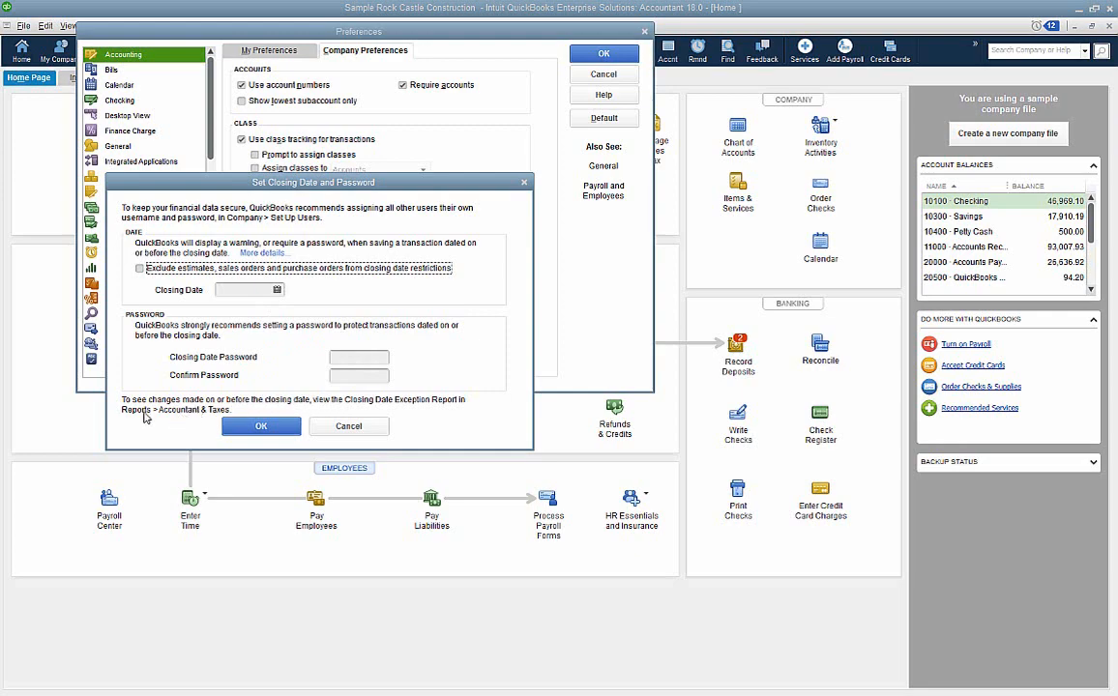
{"action": "left_click", "coordinate": [348, 426]}
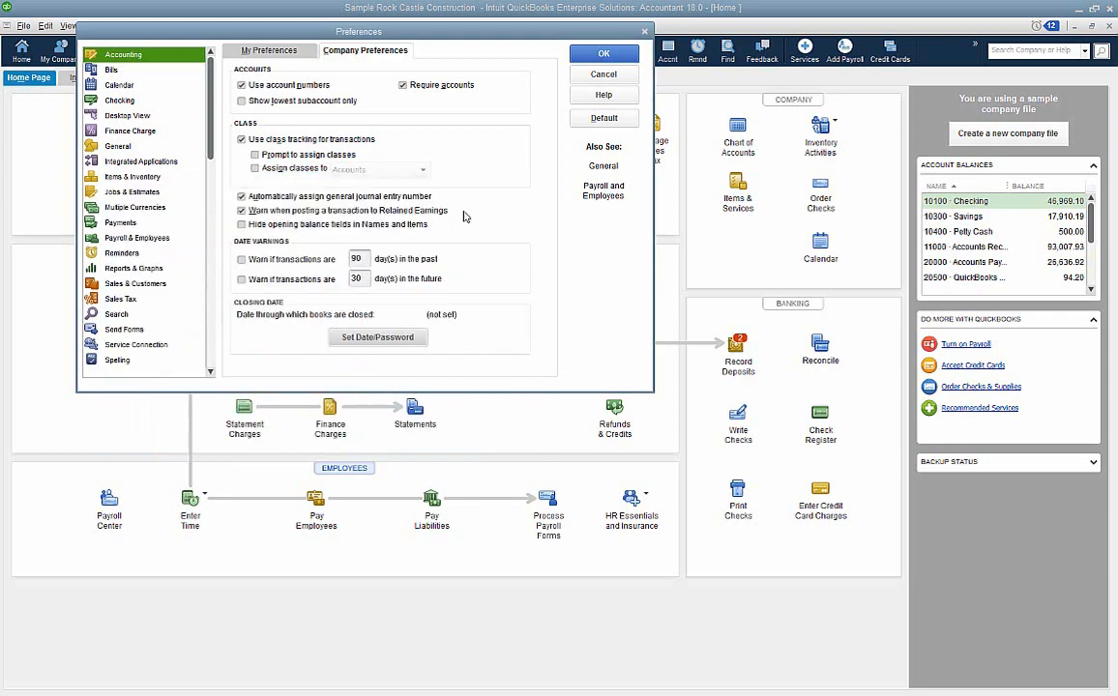
{"action": "left_click", "coordinate": [629, 80]}
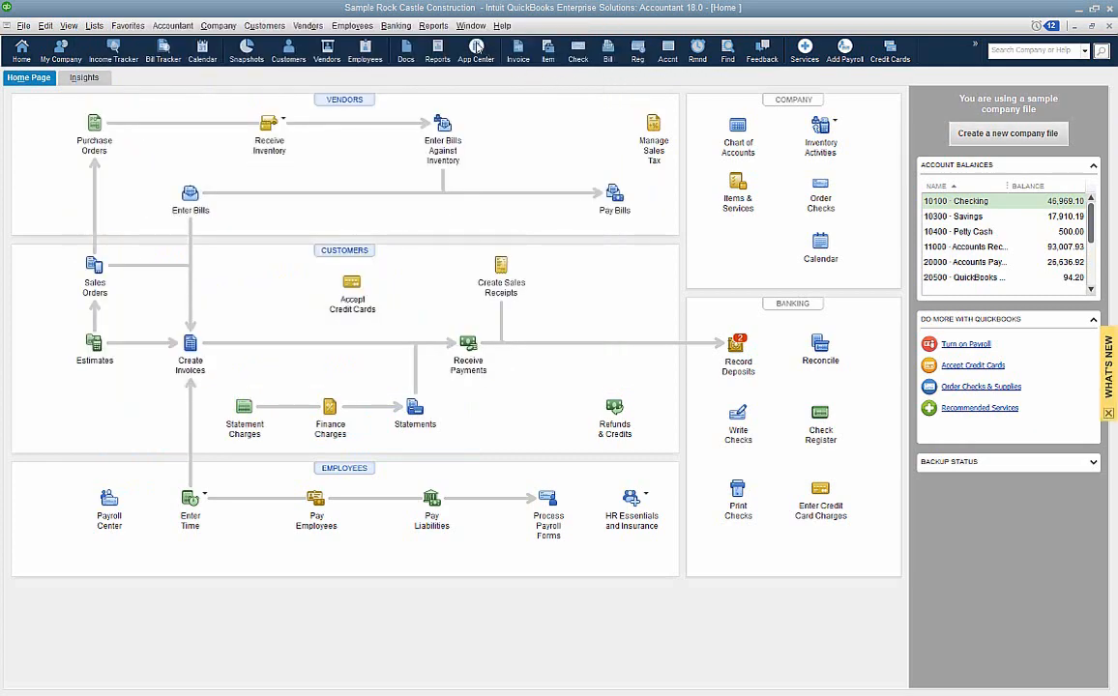
- Display the Audit Trail report from the Accountant & Taxes reports with its Date Entered/Last Modified range set to All
{"action": "left_click", "coordinate": [437, 28]}
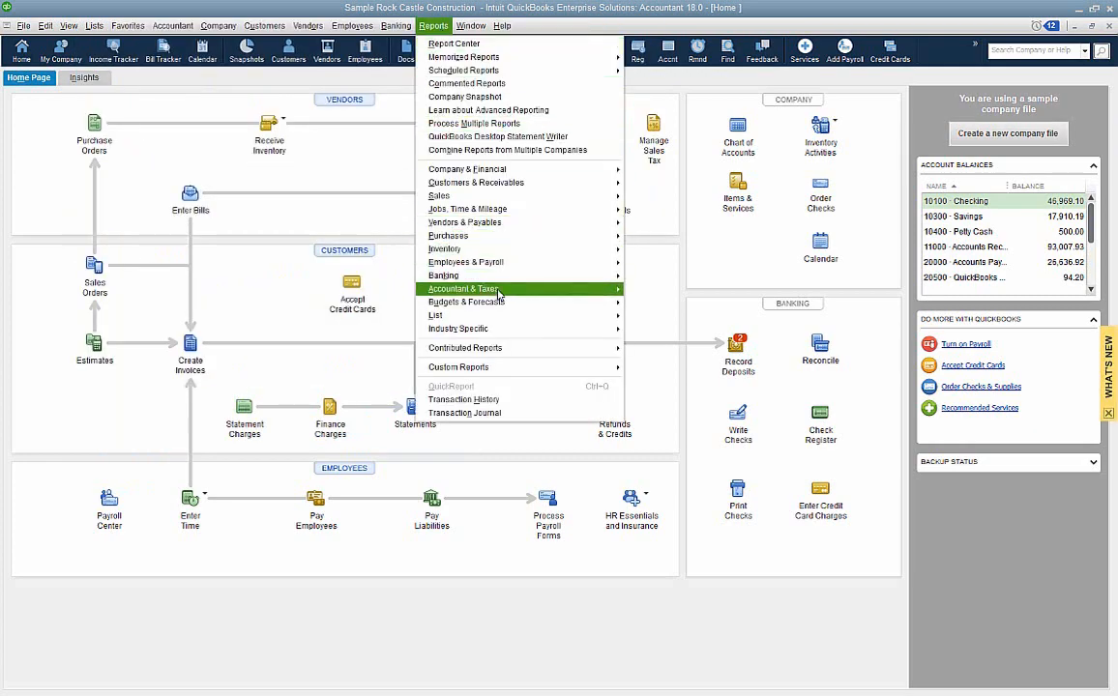
{"action": "mouse_move", "coordinate": [500, 293]}
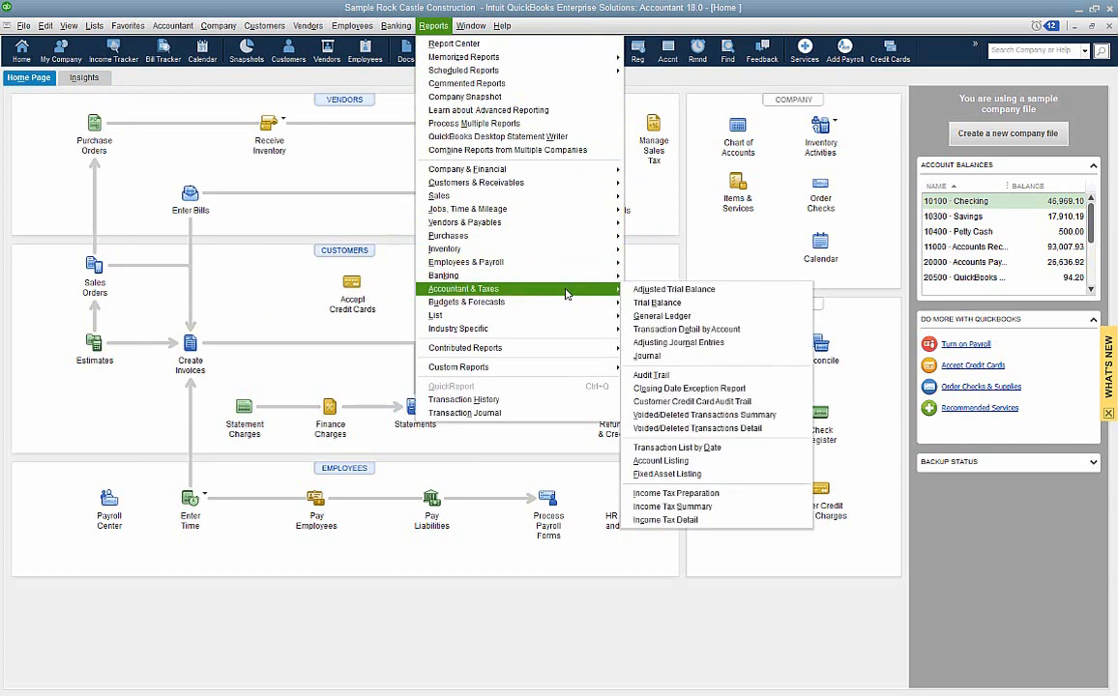
{"action": "left_click", "coordinate": [701, 377]}
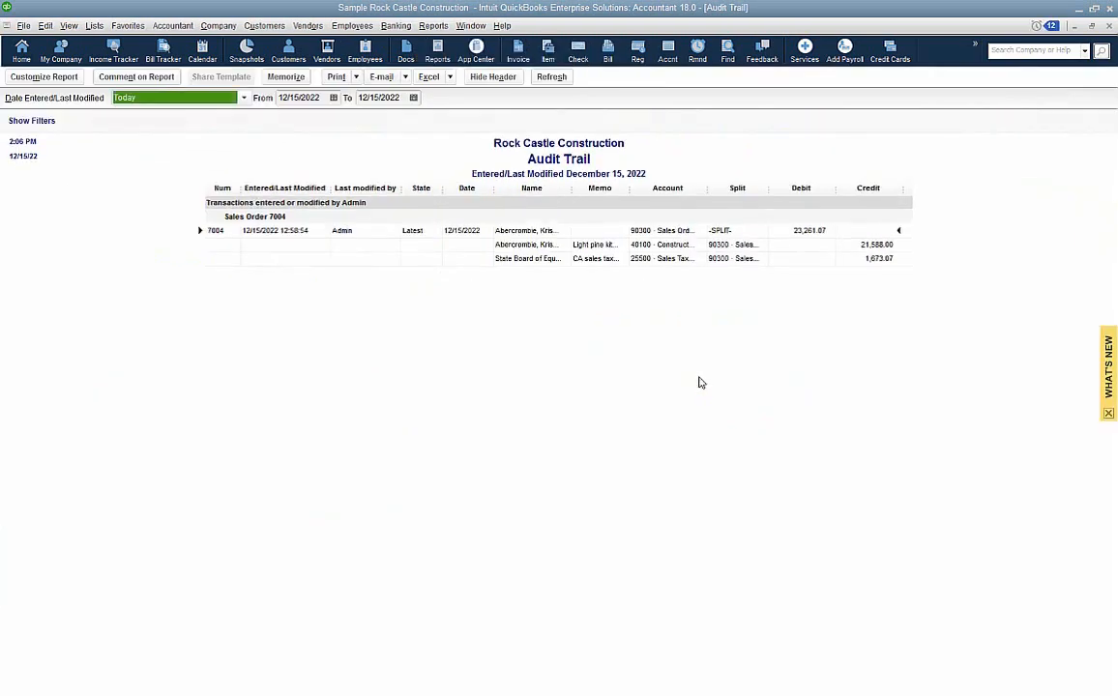
{"action": "key", "text": "a"}
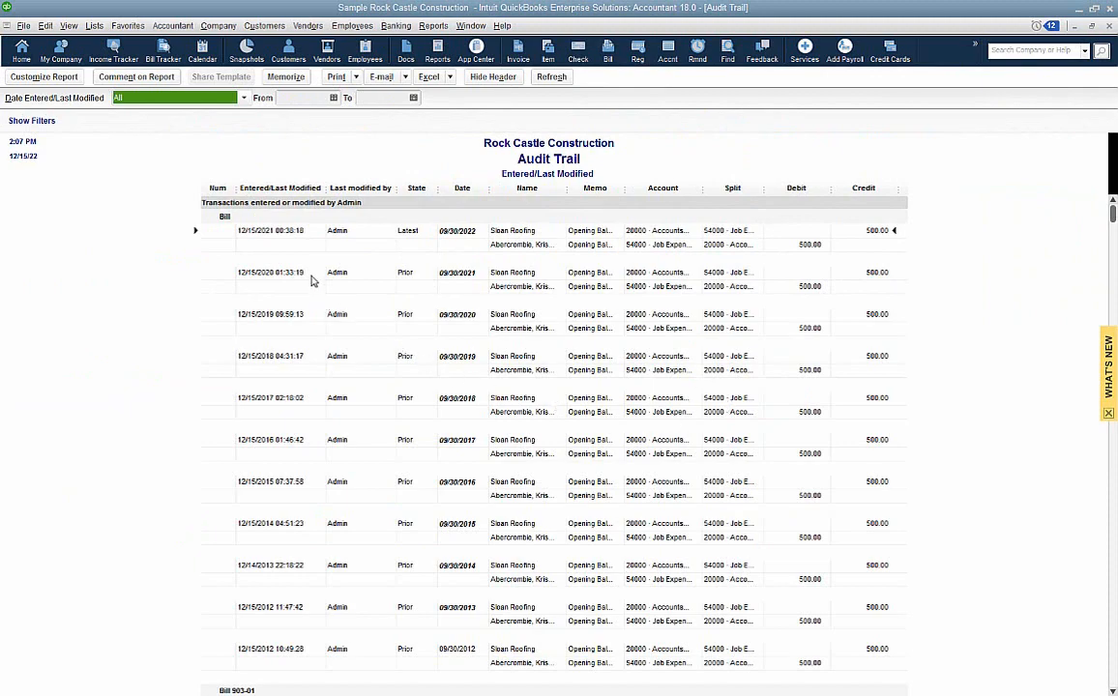
- Examine the latest and prior versions of the bills in the Audit Trail, then close the report
{"action": "scroll", "coordinate": [319, 286], "scroll_direction": "down", "scroll_amount": 5}
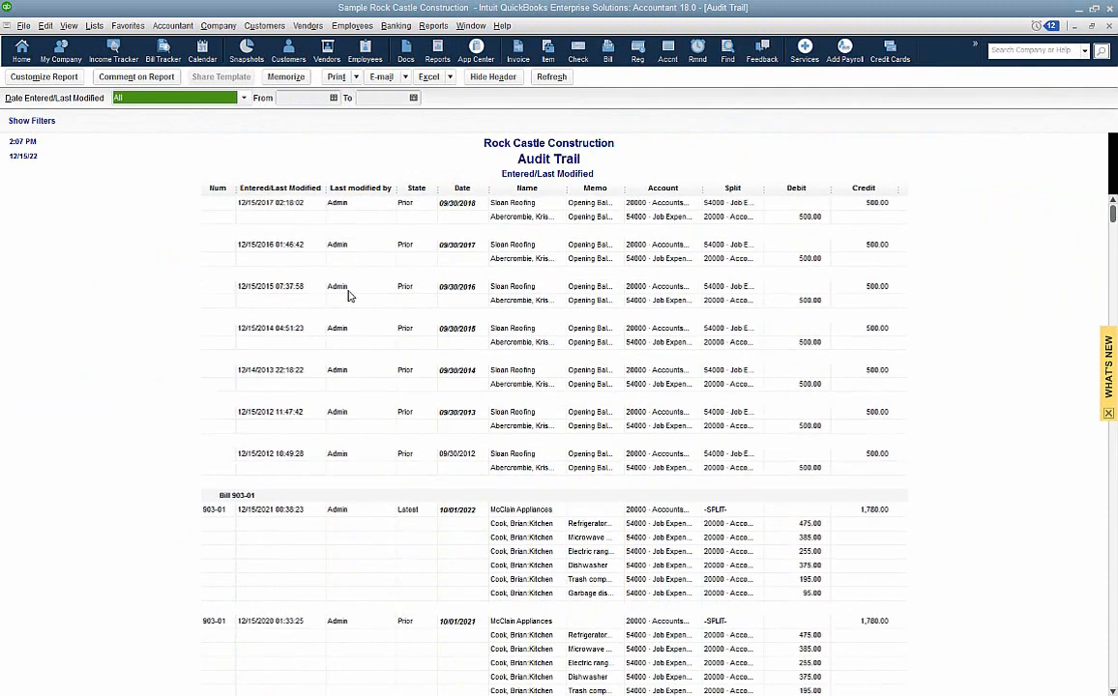
{"action": "scroll", "coordinate": [350, 296], "scroll_direction": "down", "scroll_amount": 1}
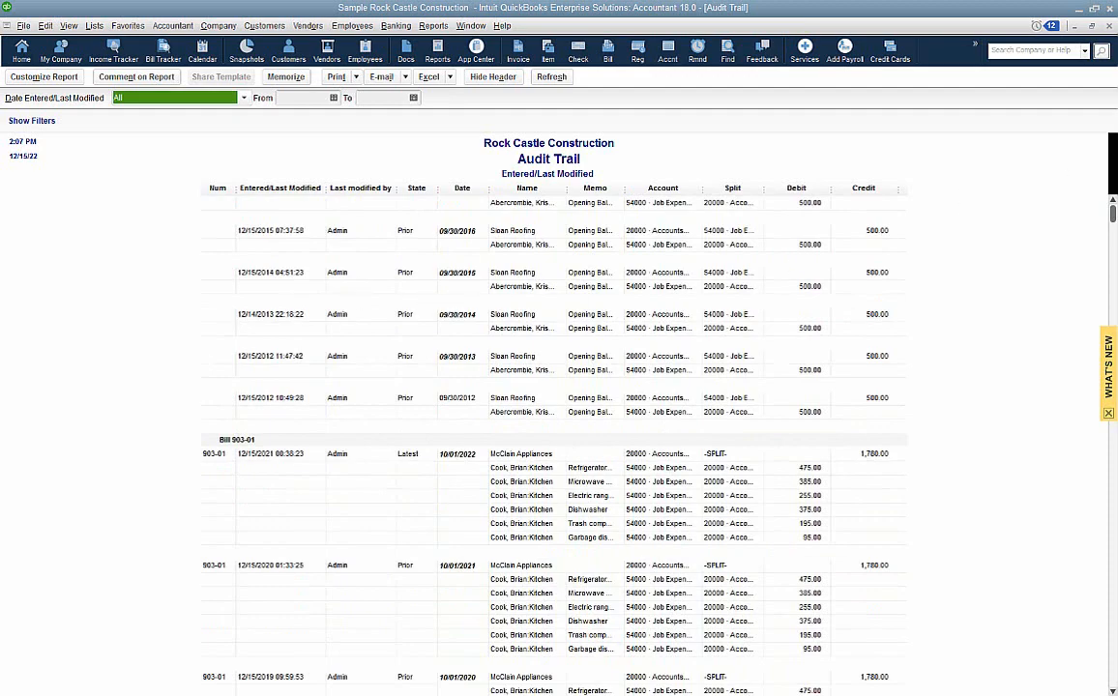
{"action": "left_click", "coordinate": [1109, 26]}
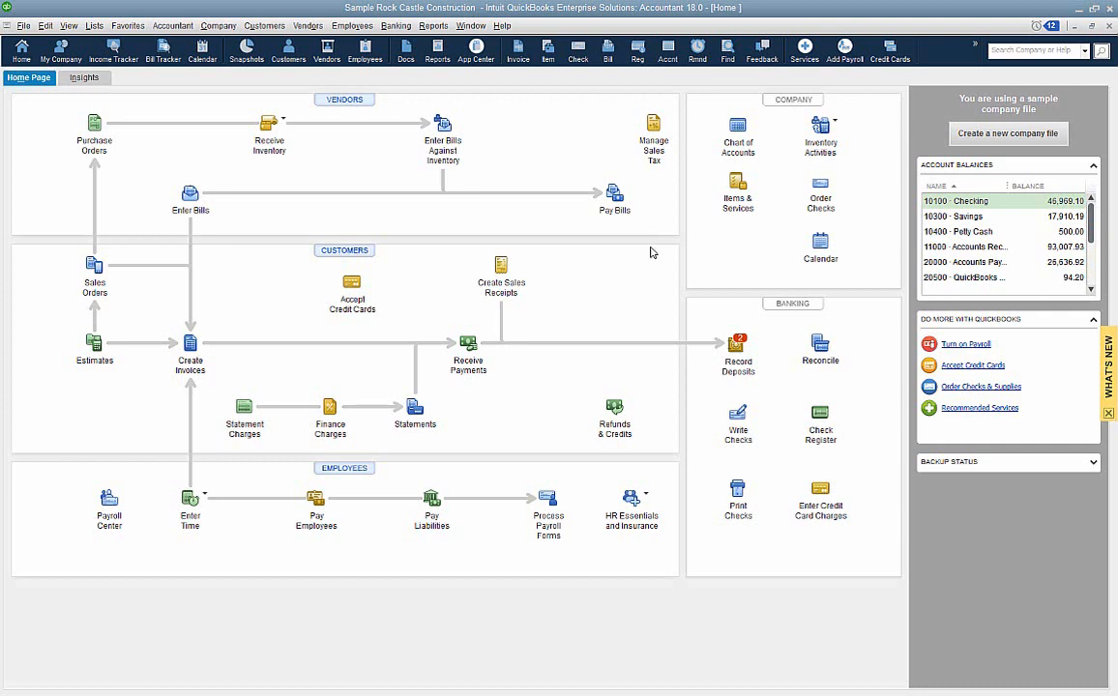
- Open the online backup setup for the company file to view the Intuit Data Protect offer, then close it
{"action": "left_click", "coordinate": [23, 25]}
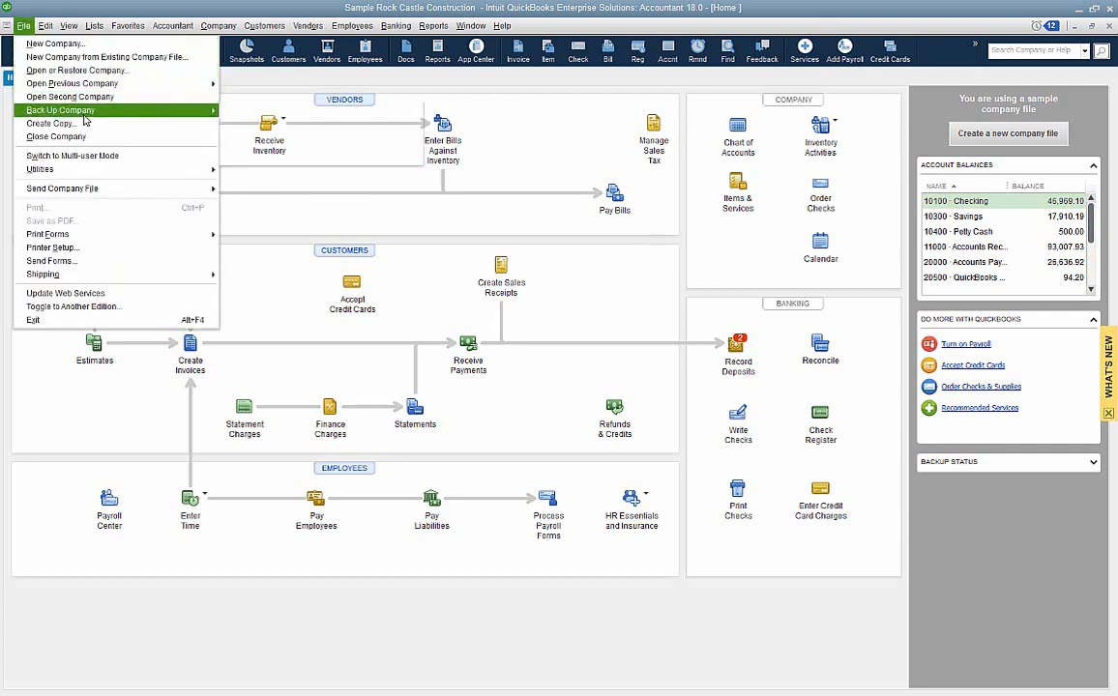
{"action": "mouse_move", "coordinate": [79, 109]}
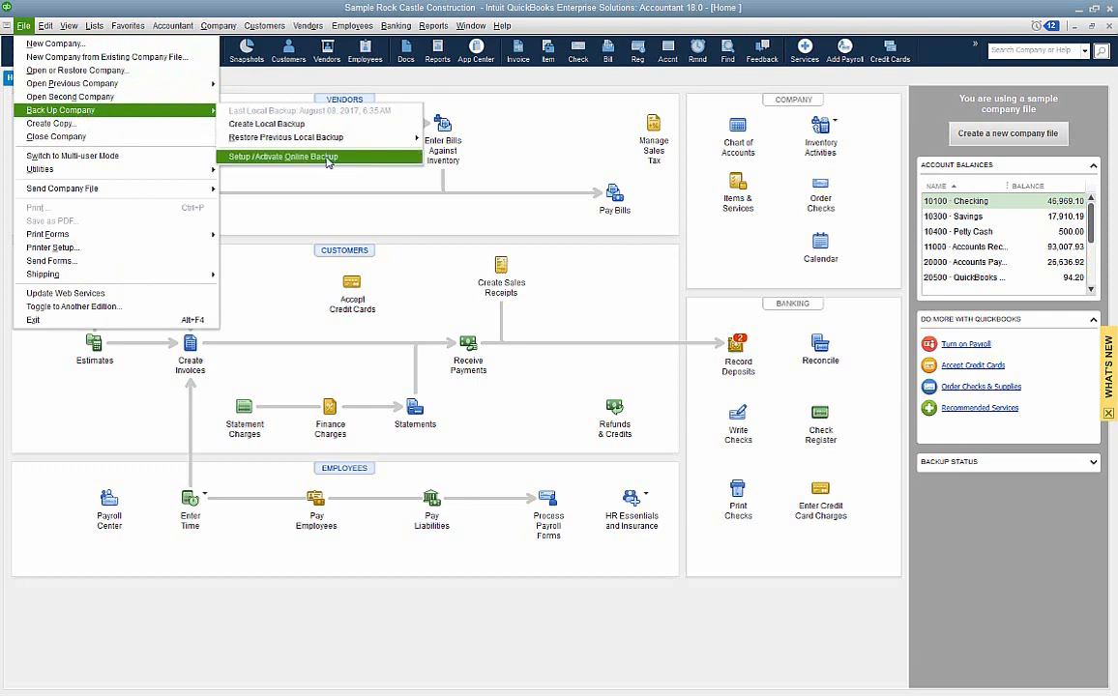
{"action": "left_click", "coordinate": [325, 158]}
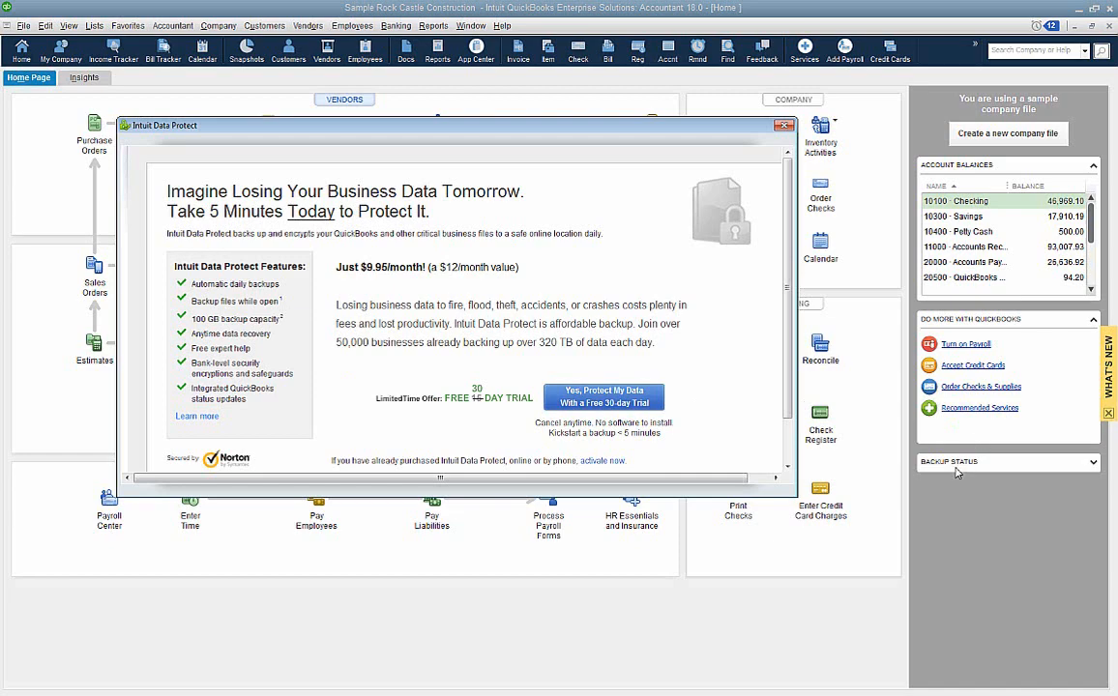
{"action": "left_click", "coordinate": [784, 128]}
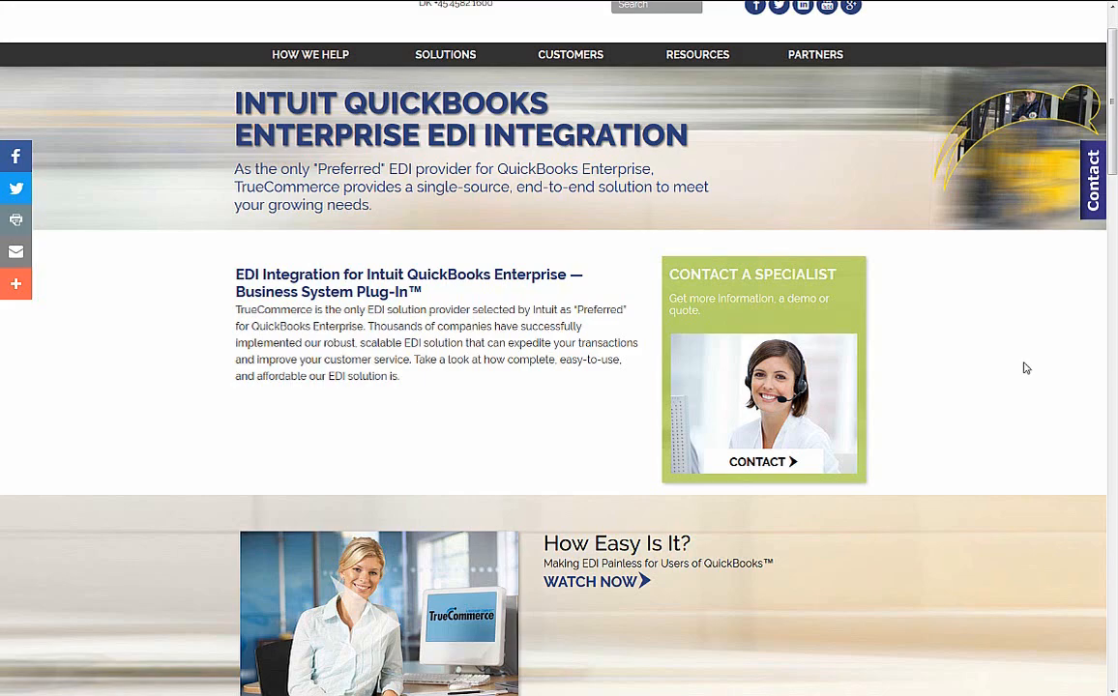
- Read the TrueCommerce EDI integration page down to the QuickBooks Enterprise special free offer and highlight its contact phone number
{"action": "scroll", "coordinate": [1026, 368], "scroll_direction": "down", "scroll_amount": 3}
{"action": "scroll", "coordinate": [1026, 369], "scroll_direction": "down", "scroll_amount": 7}
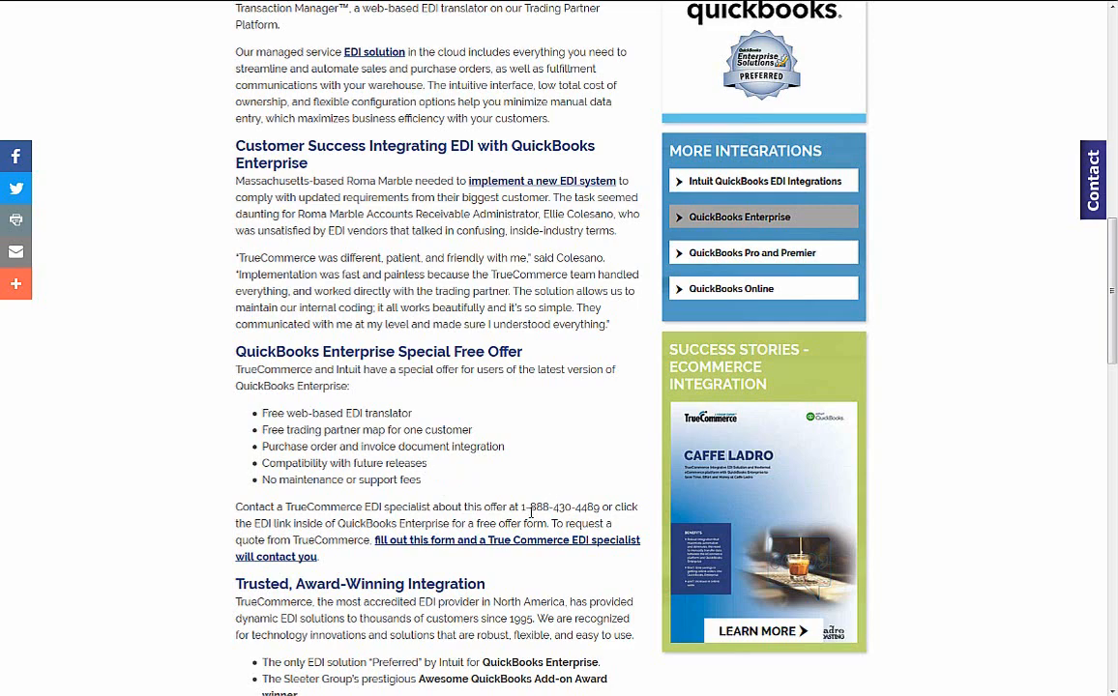
{"action": "left_click_drag", "start_coordinate": [523, 506], "coordinate": [601, 507]}
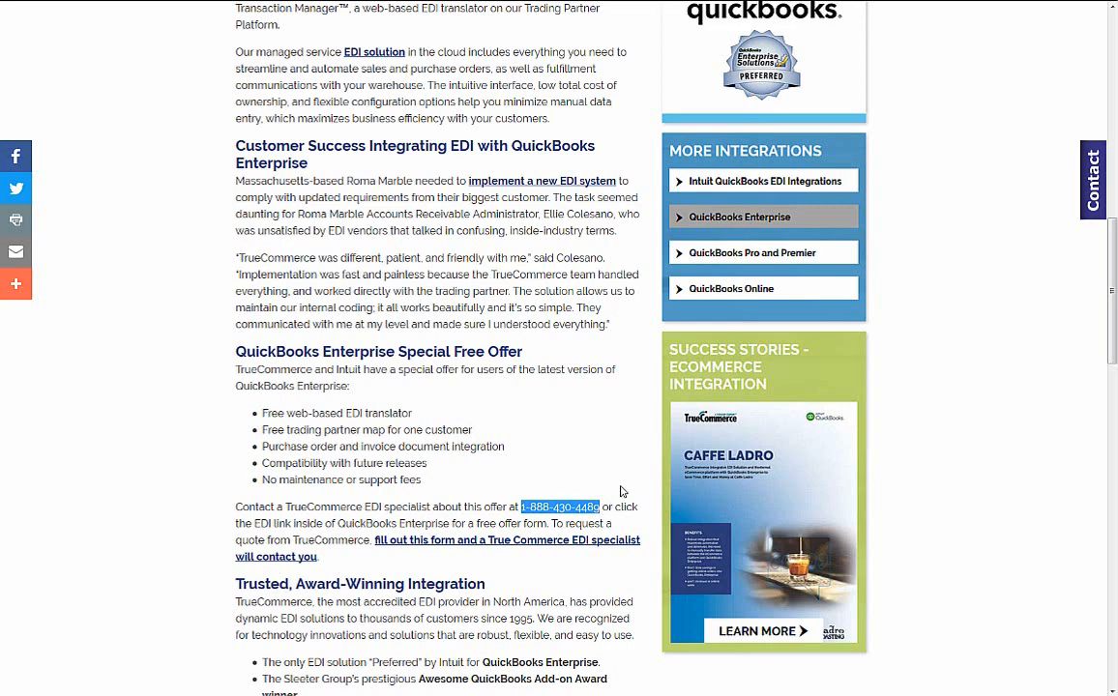
{"action": "left_click", "coordinate": [619, 492]}
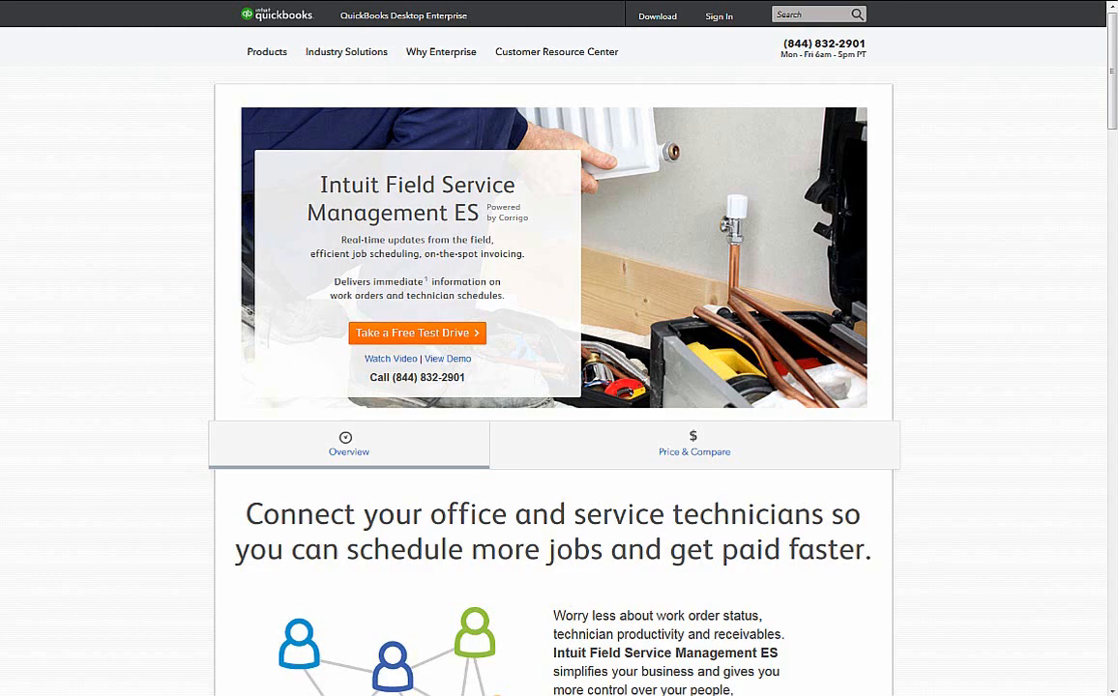
- Read the overview of Intuit Field Service Management ES on its product page
{"action": "scroll", "coordinate": [1003, 286], "scroll_direction": "down", "scroll_amount": 3}
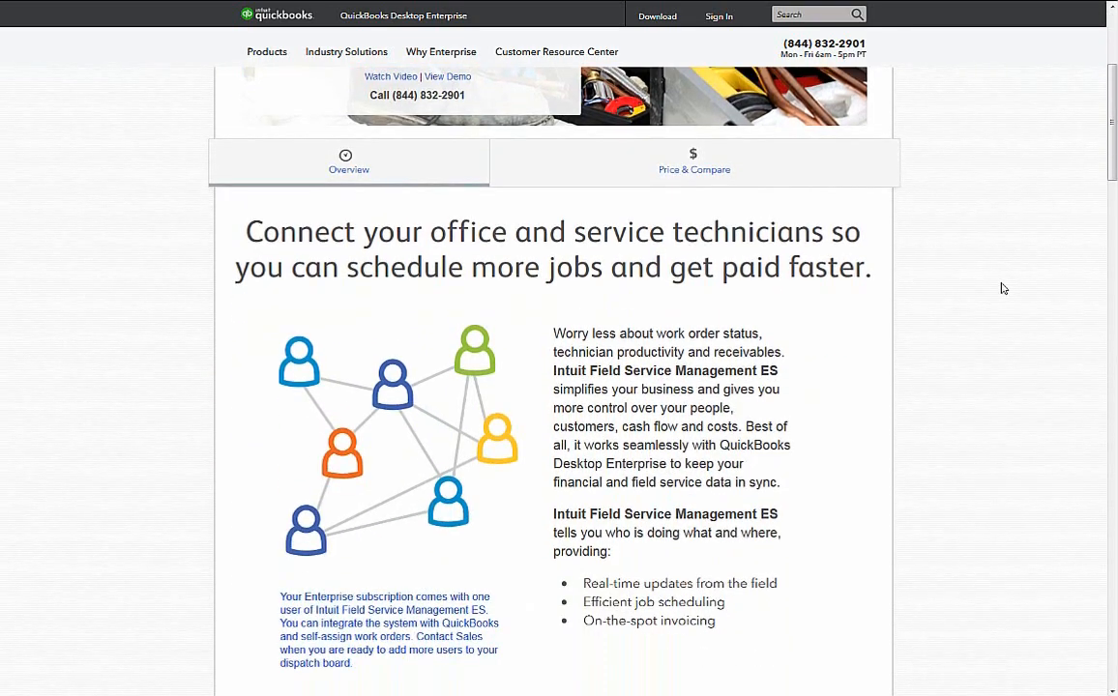
{"action": "scroll", "coordinate": [987, 283], "scroll_direction": "down", "scroll_amount": 2}
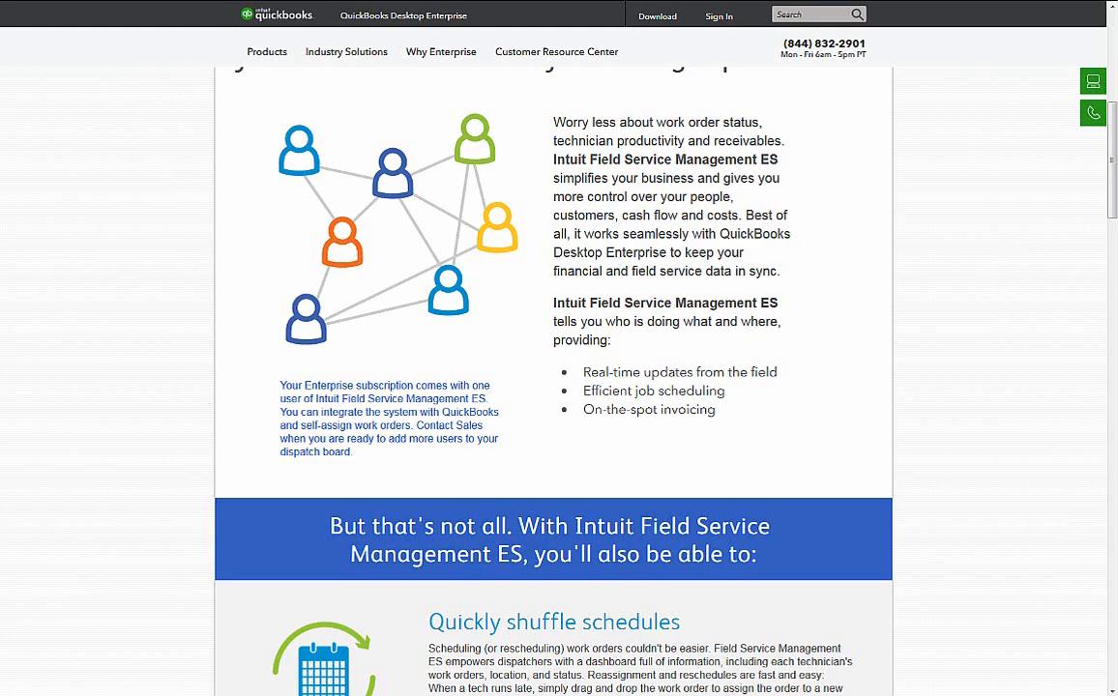
{"action": "scroll", "coordinate": [553, 387], "scroll_direction": "down", "scroll_amount": 1}
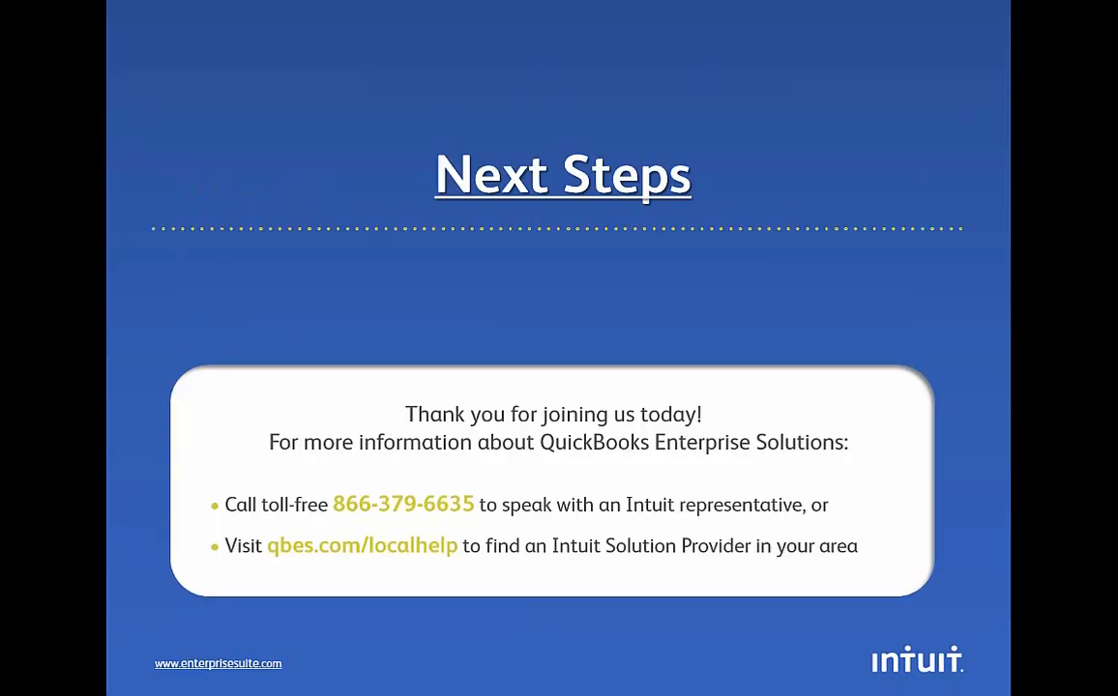
{"action": "left_click", "coordinate": [1008, 218]}
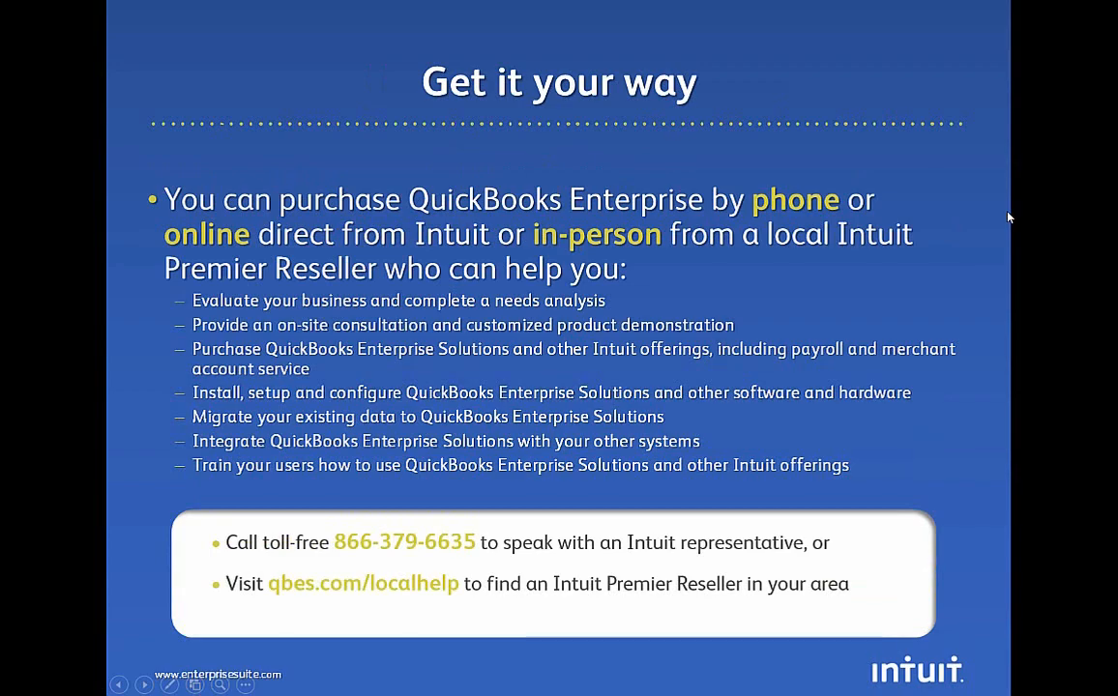